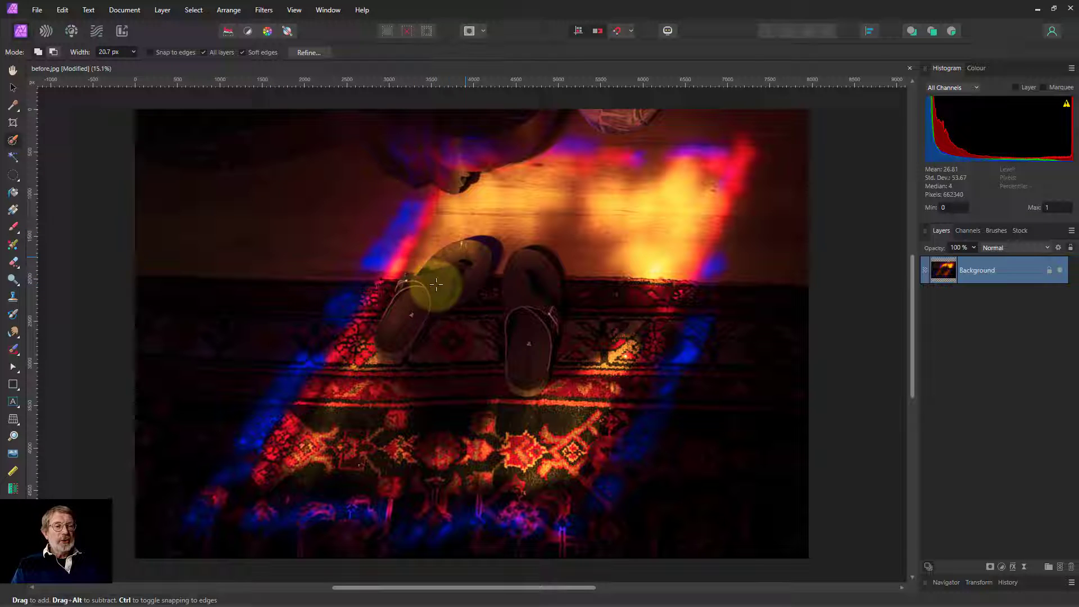
# Zoom in with the scroll wheel until the two sandals fill the view.
pyautogui.scroll(5, 455, 286)
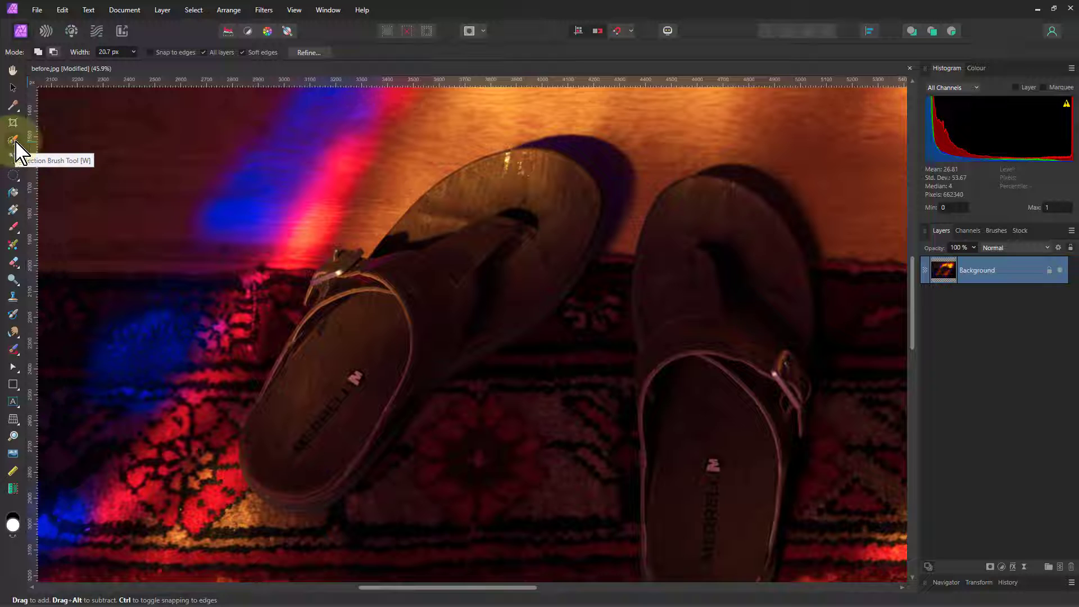
# Turn on Snap to edges, enlarge the Selection Brush, and paint a selection over the left sandal.
pyautogui.click(160, 53)
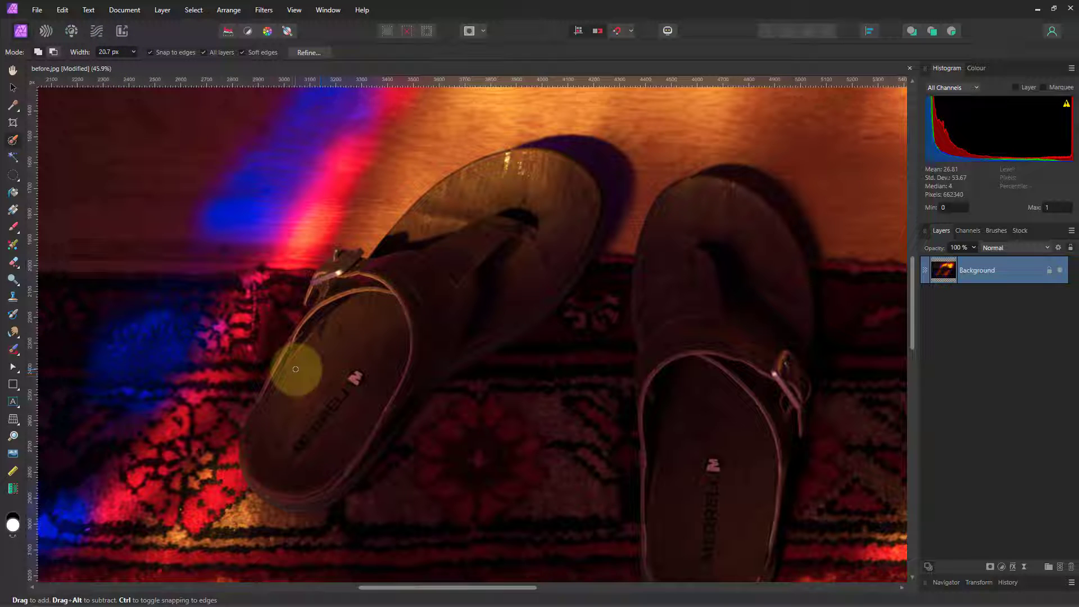
pyautogui.press(']')
pyautogui.press(']')
pyautogui.press(']')
pyautogui.press(']')
pyautogui.press(']')
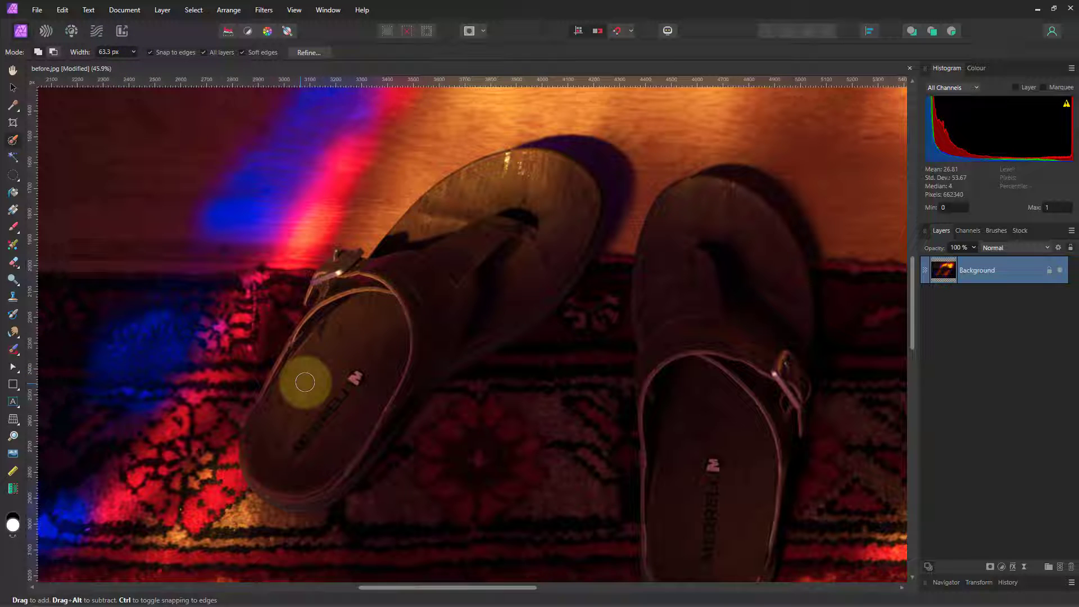
pyautogui.press(']')
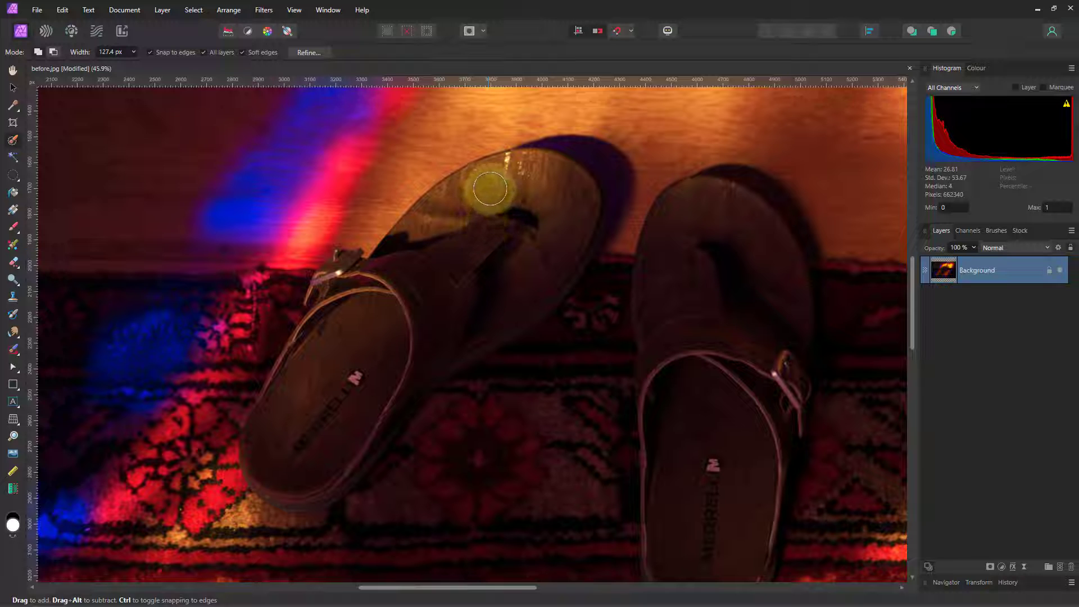
pyautogui.moveTo(489, 188)
pyautogui.mouseDown()
pyautogui.moveTo(574, 160)
pyautogui.moveTo(582, 217)
pyautogui.moveTo(536, 283)
pyautogui.moveTo(483, 331)
pyautogui.moveTo(371, 404)
pyautogui.moveTo(372, 429)
pyautogui.moveTo(346, 465)
pyautogui.moveTo(306, 414)
pyautogui.mouseUp()
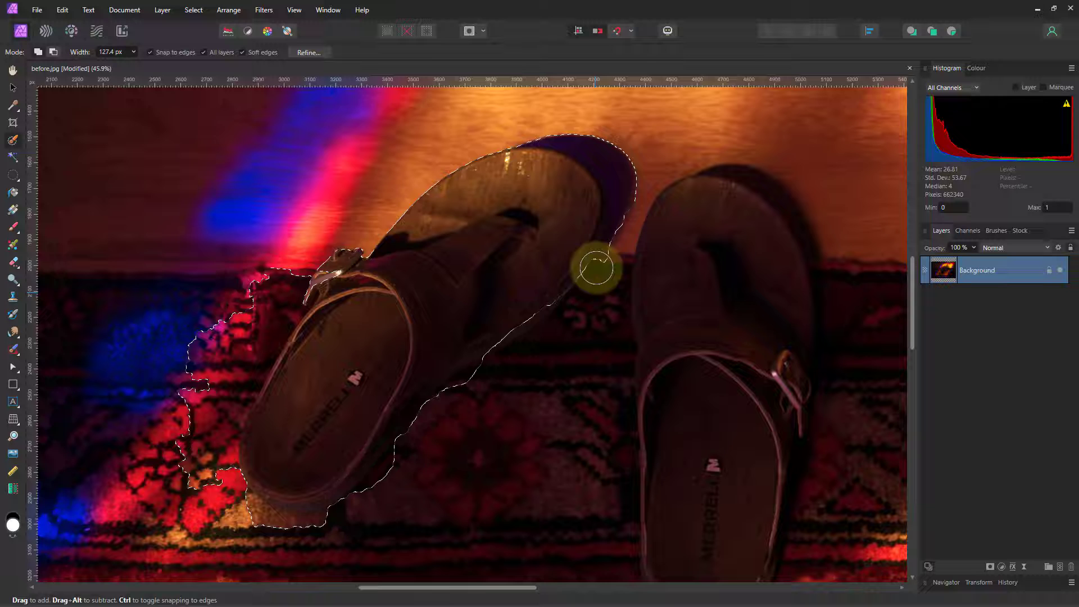
pyautogui.moveTo(277, 267)
pyautogui.mouseDown()
pyautogui.moveTo(260, 271)
pyautogui.moveTo(288, 282)
pyautogui.moveTo(284, 301)
pyautogui.moveTo(258, 306)
pyautogui.mouseUp()
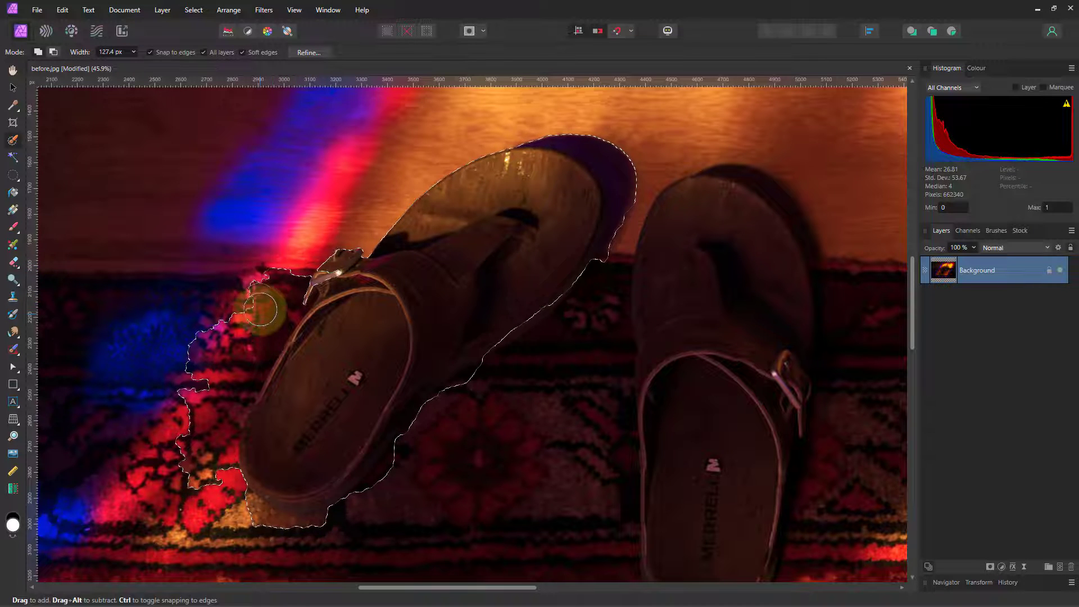
# In Subtract mode, remove the carpet beside the strap and along the sandal's bottom edge.
pyautogui.click(53, 52)
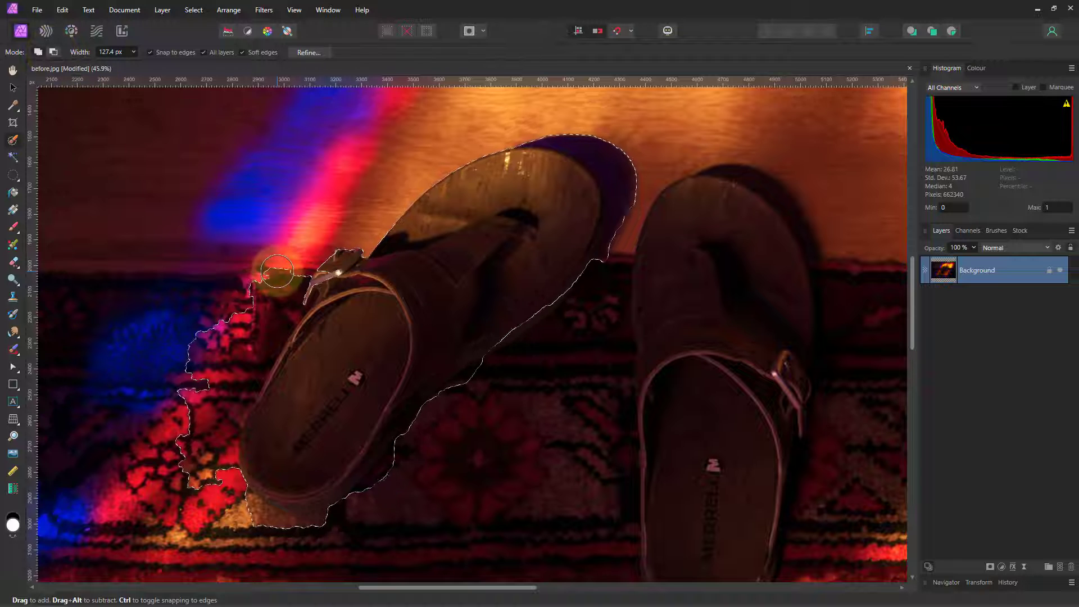
pyautogui.moveTo(264, 264)
pyautogui.mouseDown()
pyautogui.moveTo(277, 267)
pyautogui.moveTo(260, 276)
pyautogui.moveTo(265, 302)
pyautogui.moveTo(188, 444)
pyautogui.moveTo(225, 506)
pyautogui.mouseUp()
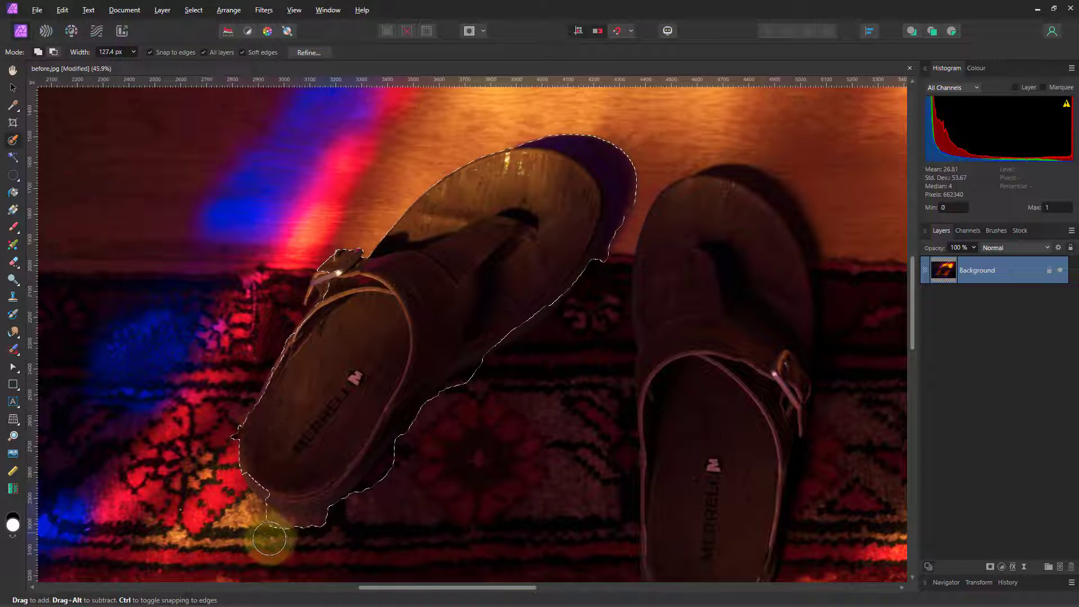
pyautogui.moveTo(270, 538)
pyautogui.mouseDown()
pyautogui.moveTo(340, 537)
pyautogui.moveTo(376, 513)
pyautogui.moveTo(487, 388)
pyautogui.moveTo(463, 403)
pyautogui.moveTo(589, 335)
pyautogui.moveTo(608, 278)
pyautogui.mouseUp()
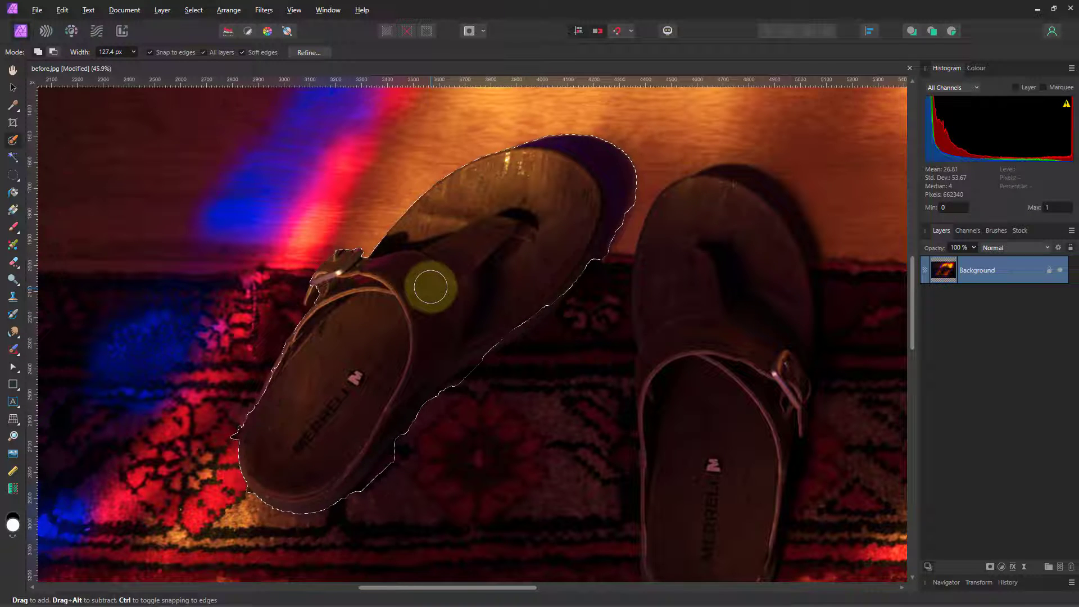
# Turn off Snap to edges, zoom to 175% and shrink the brush to about 30 px.
pyautogui.click(150, 53)
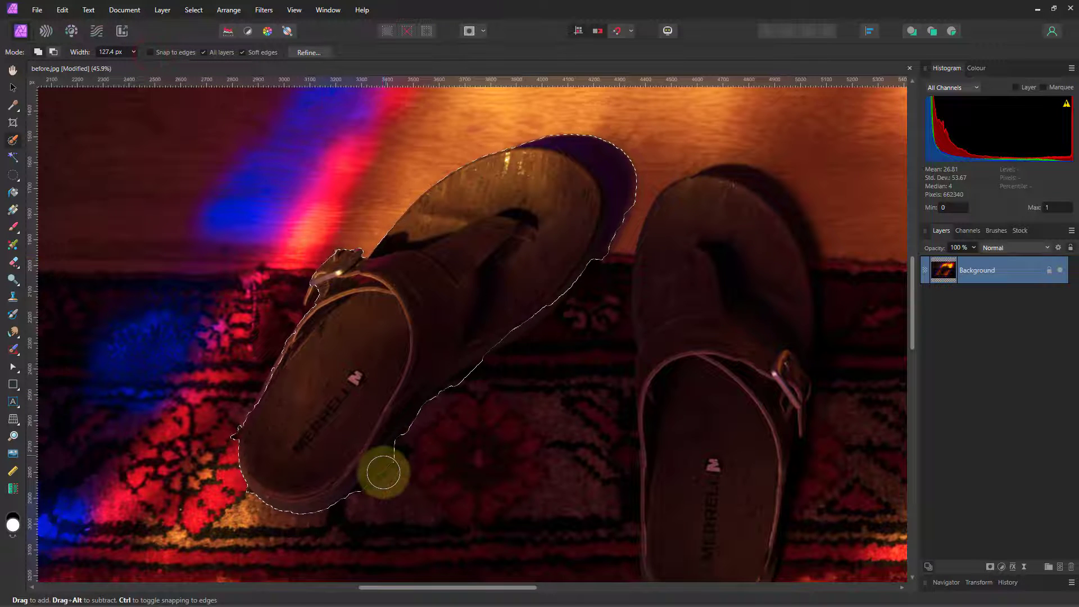
pyautogui.scroll(8, 342, 476)
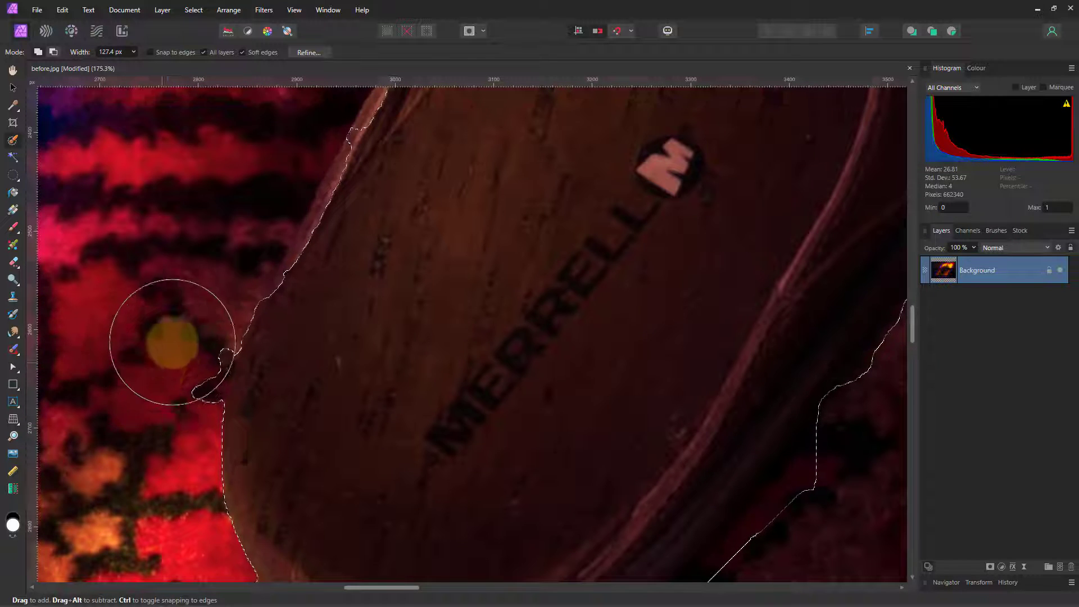
pyautogui.press('[')
pyautogui.press('[')
pyautogui.press('[')
pyautogui.press('[')
pyautogui.press('[')
pyautogui.press('[')
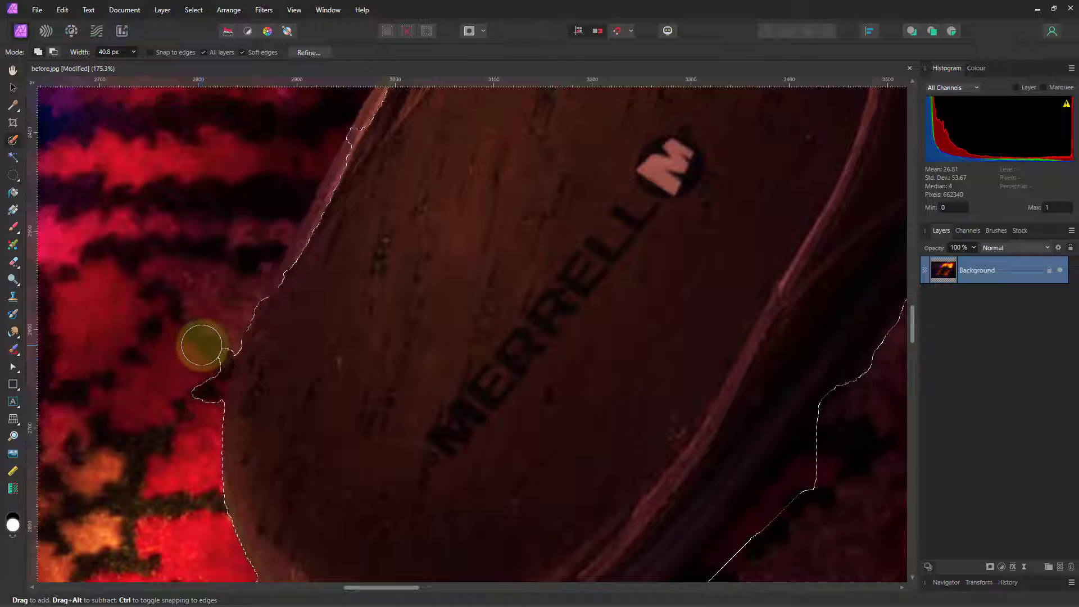
pyautogui.press('[')
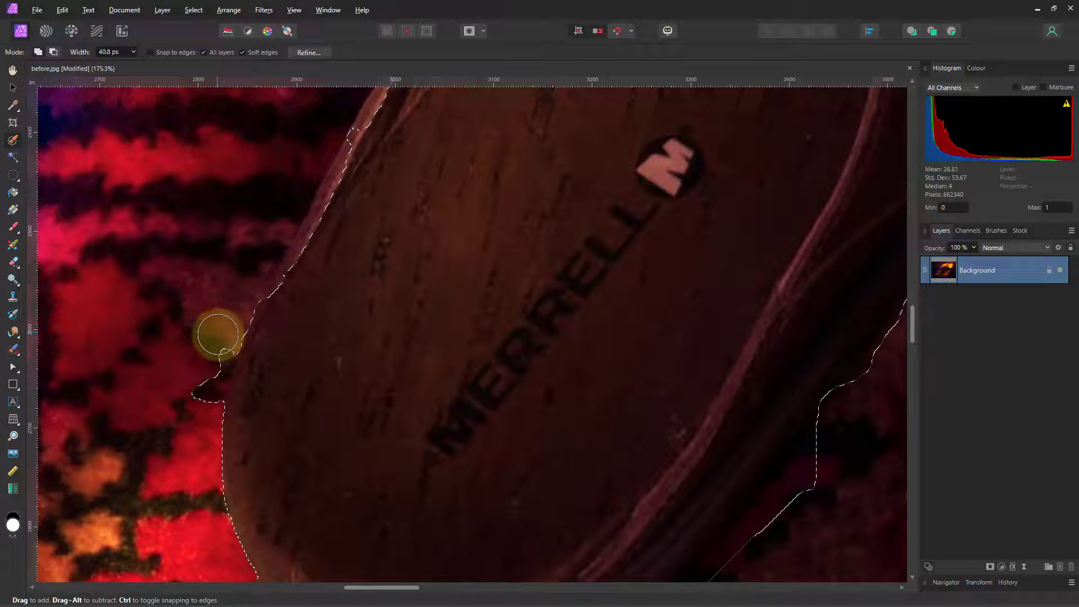
# Repaint the selection along the sole's left notch, upper-left edge and lower-right edge.
pyautogui.moveTo(213, 364); pyautogui.dragTo(203, 406)
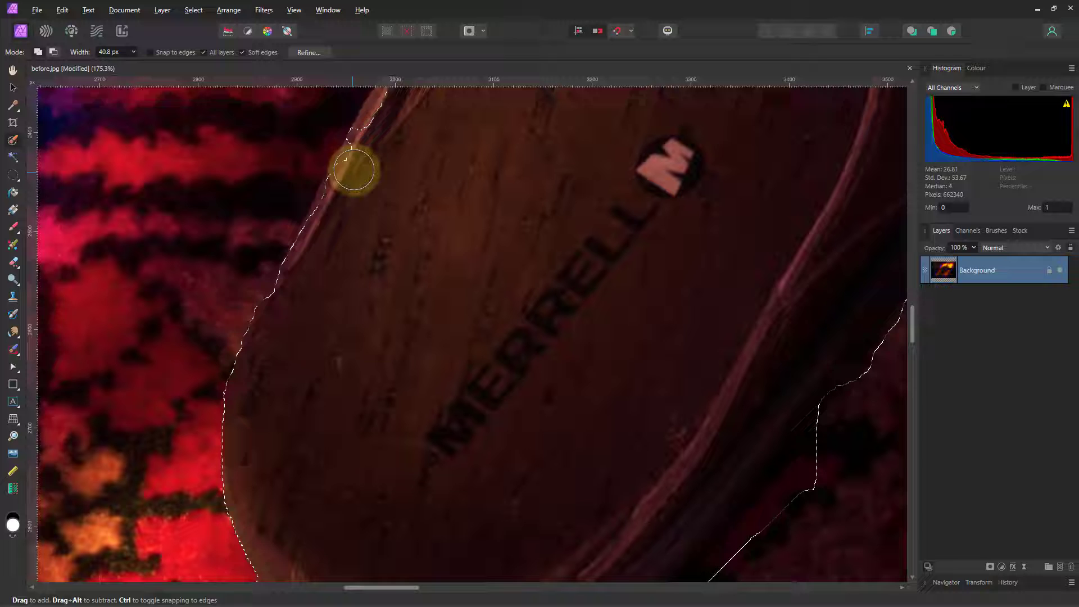
pyautogui.moveTo(370, 133); pyautogui.dragTo(358, 172)
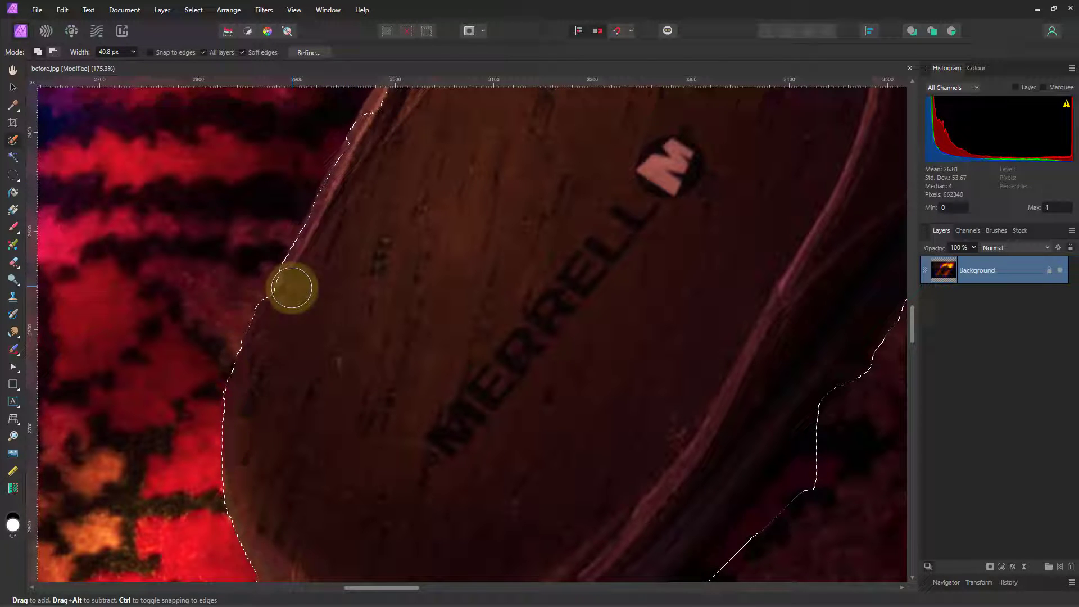
pyautogui.moveTo(283, 306)
pyautogui.mouseDown()
pyautogui.moveTo(334, 335)
pyautogui.moveTo(477, 332)
pyautogui.moveTo(456, 320)
pyautogui.moveTo(310, 412)
pyautogui.moveTo(252, 415)
pyautogui.mouseUp()
pyautogui.scroll(-3, 474, 328)
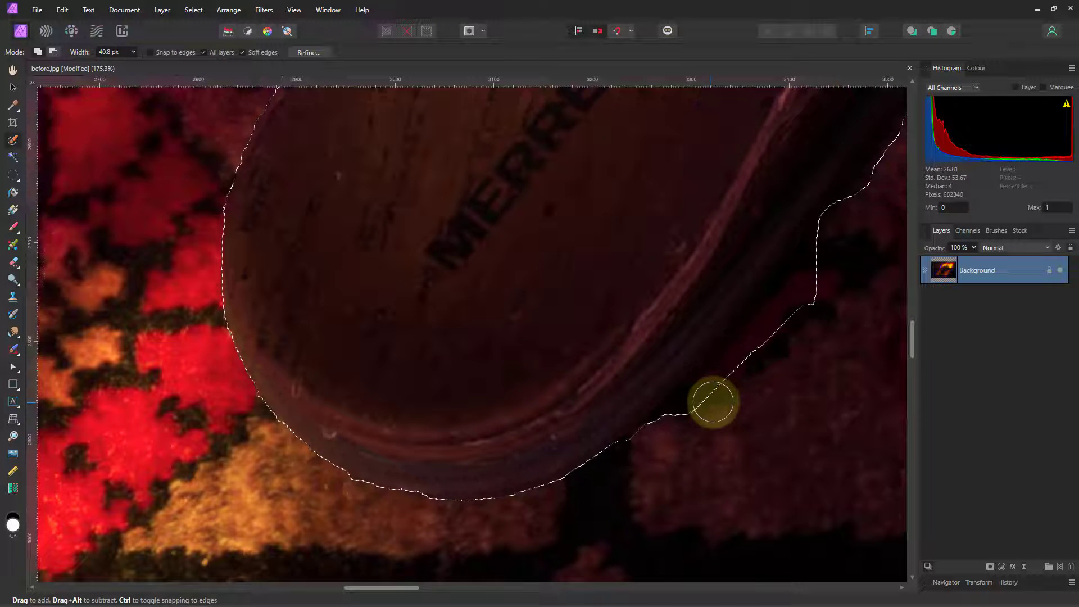
pyautogui.moveTo(747, 406)
pyautogui.mouseDown()
pyautogui.moveTo(713, 404)
pyautogui.moveTo(674, 428)
pyautogui.mouseUp()
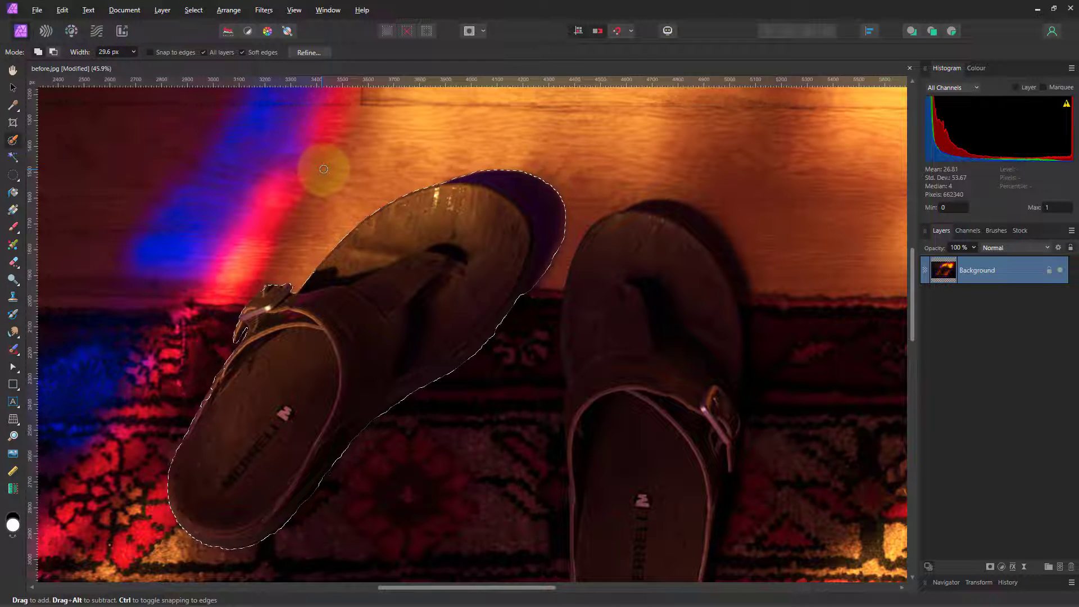
# Choose Show Mask As Overlay from the Quick Mask dropdown.
pyautogui.click(484, 31)
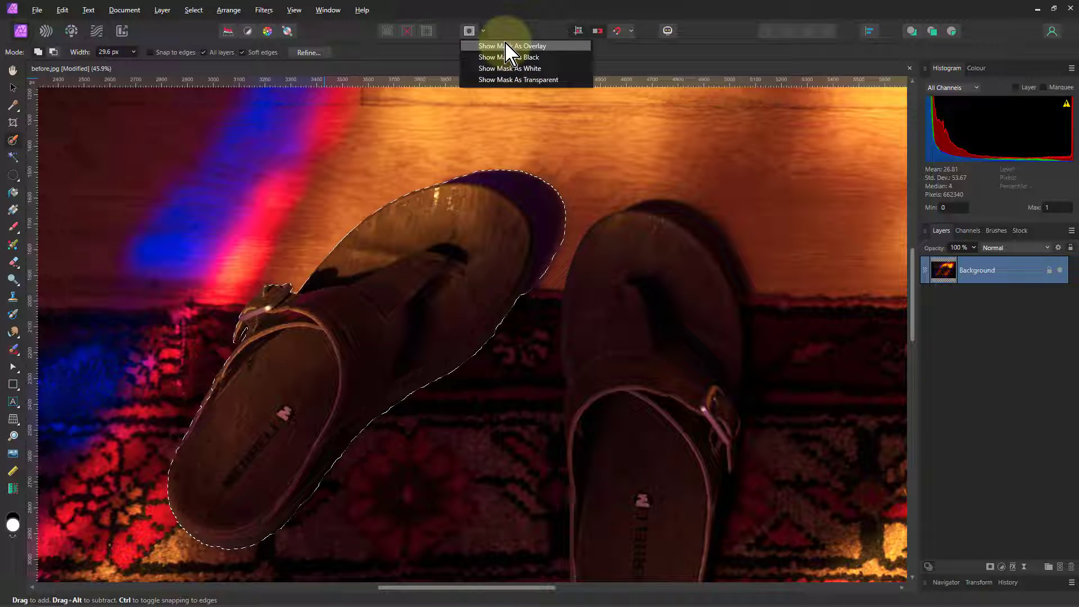
pyautogui.click(510, 47)
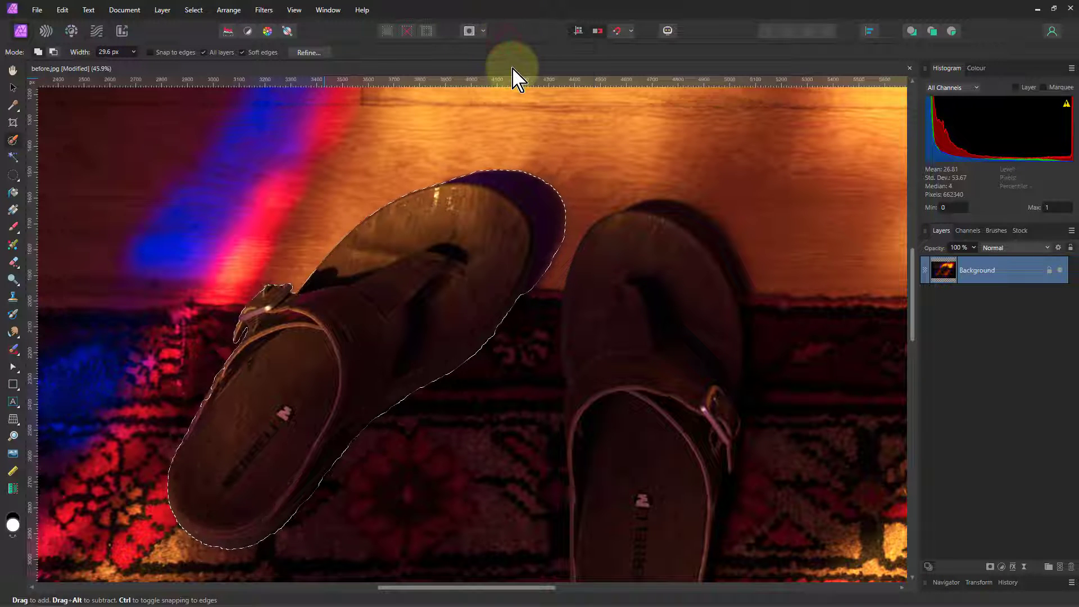
# Turn on Quick Mask and brush missed parts of the sole into the selection.
pyautogui.click(468, 31)
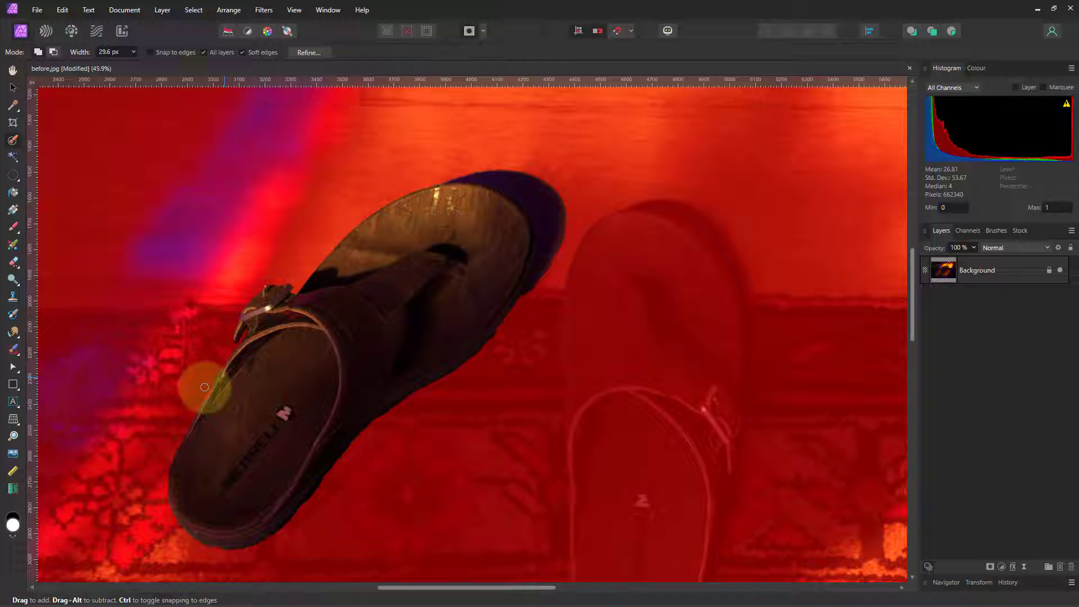
pyautogui.scroll(-1, 205, 388)
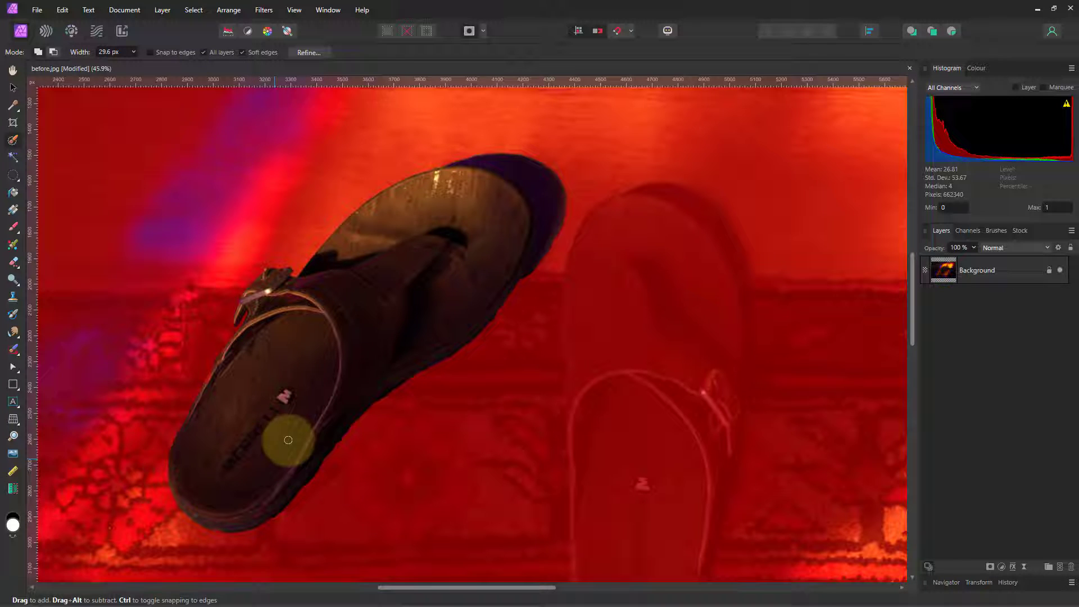
pyautogui.moveTo(288, 440); pyautogui.dragTo(268, 427)
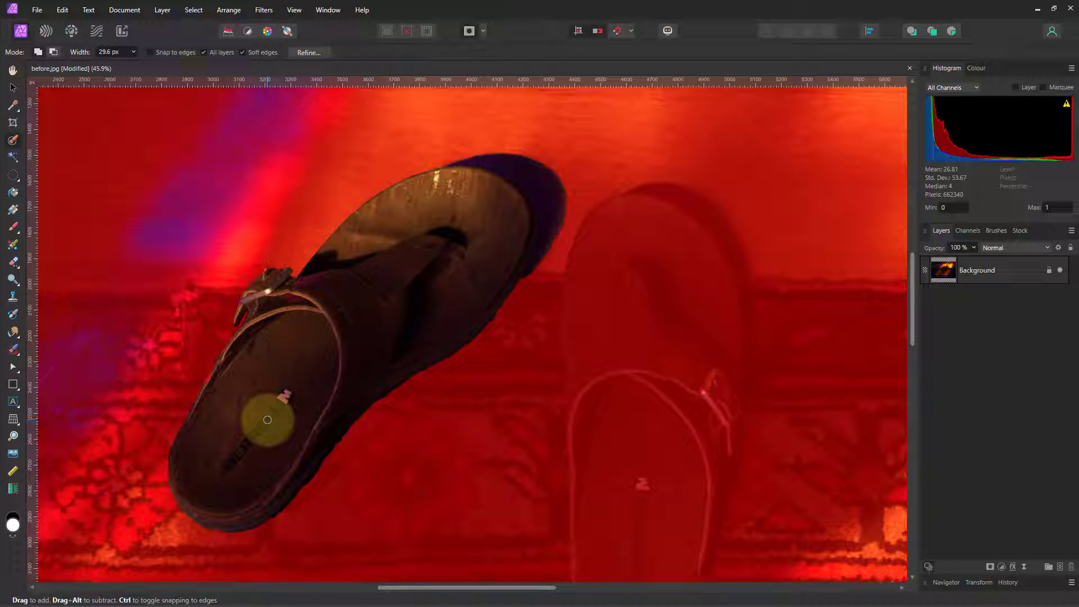
pyautogui.moveTo(269, 417)
pyautogui.mouseDown()
pyautogui.moveTo(175, 414)
pyautogui.moveTo(230, 399)
pyautogui.moveTo(221, 377)
pyautogui.moveTo(204, 376)
pyautogui.moveTo(214, 396)
pyautogui.mouseUp()
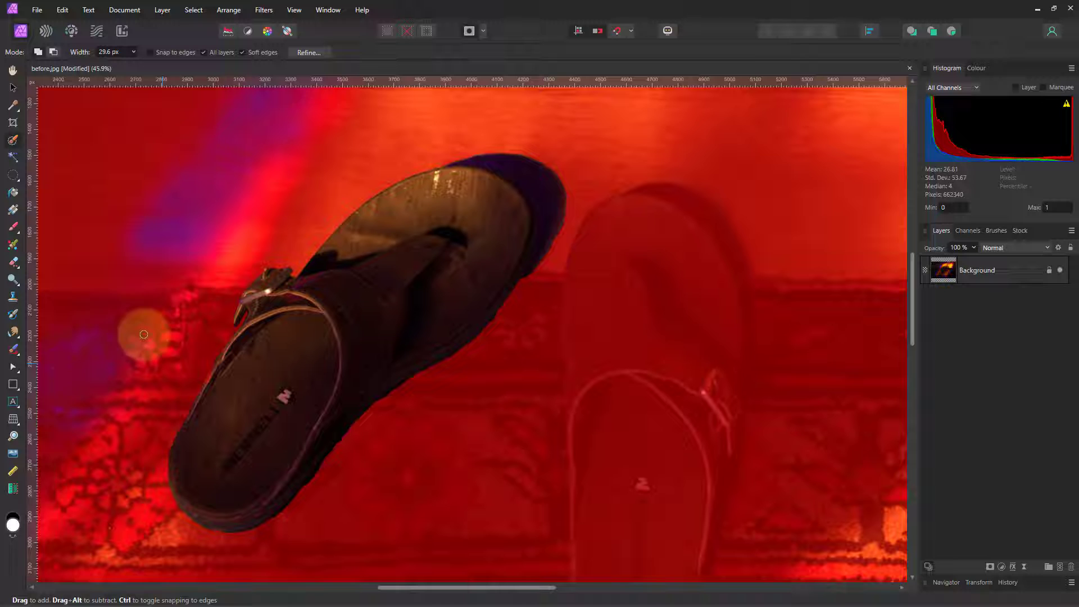
# With the Paint Brush, paint white along the sole's edge into the quick mask.
pyautogui.click(13, 227)
pyautogui.moveTo(317, 408); pyautogui.dragTo(203, 378)
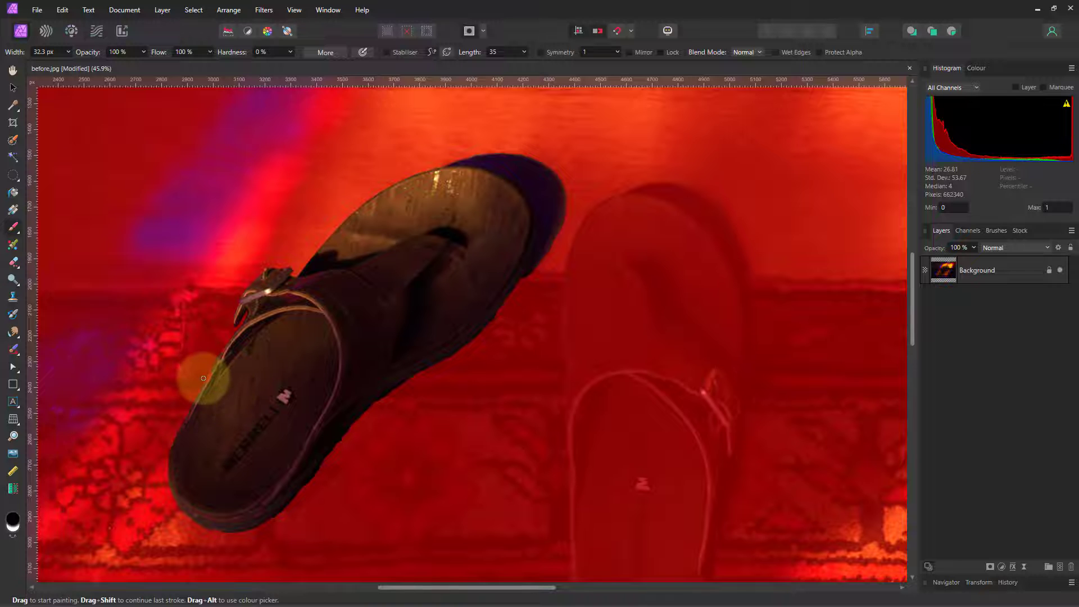
pyautogui.scroll(6, 204, 375)
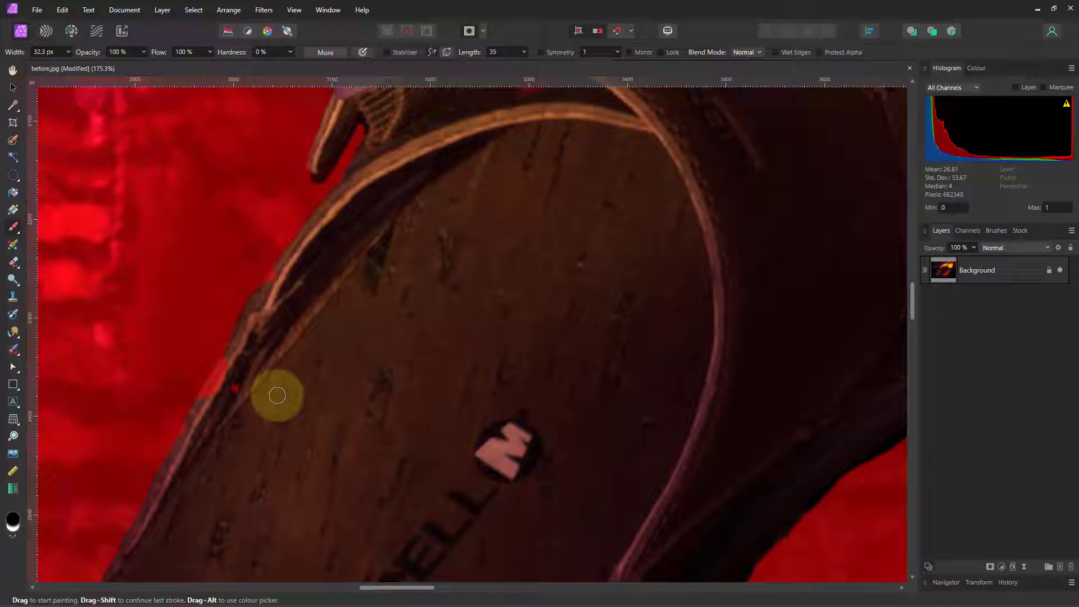
pyautogui.moveTo(260, 377); pyautogui.dragTo(246, 368)
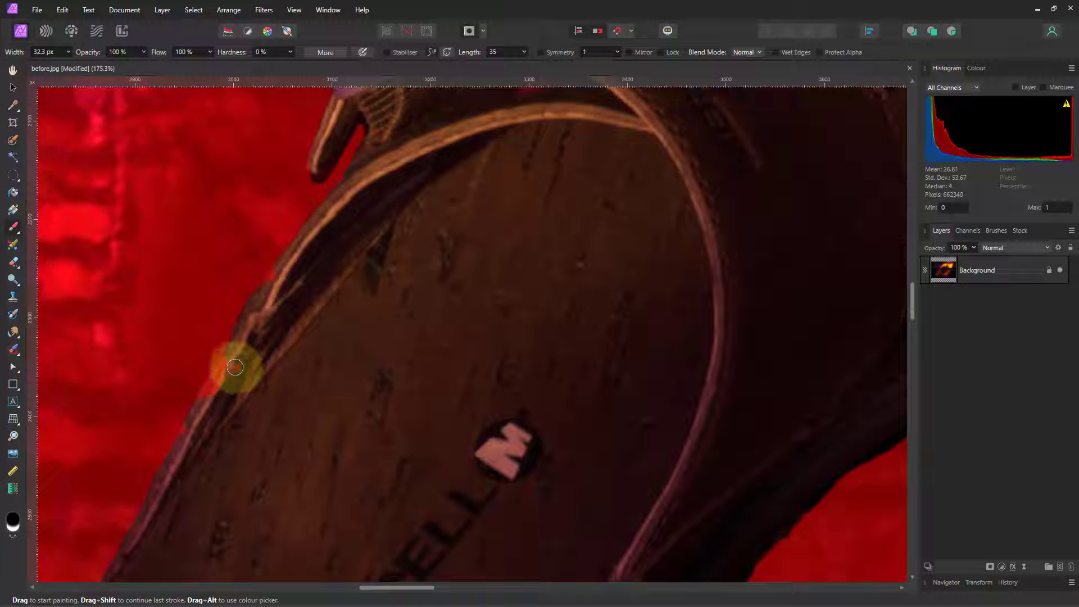
pyautogui.click(14, 531)
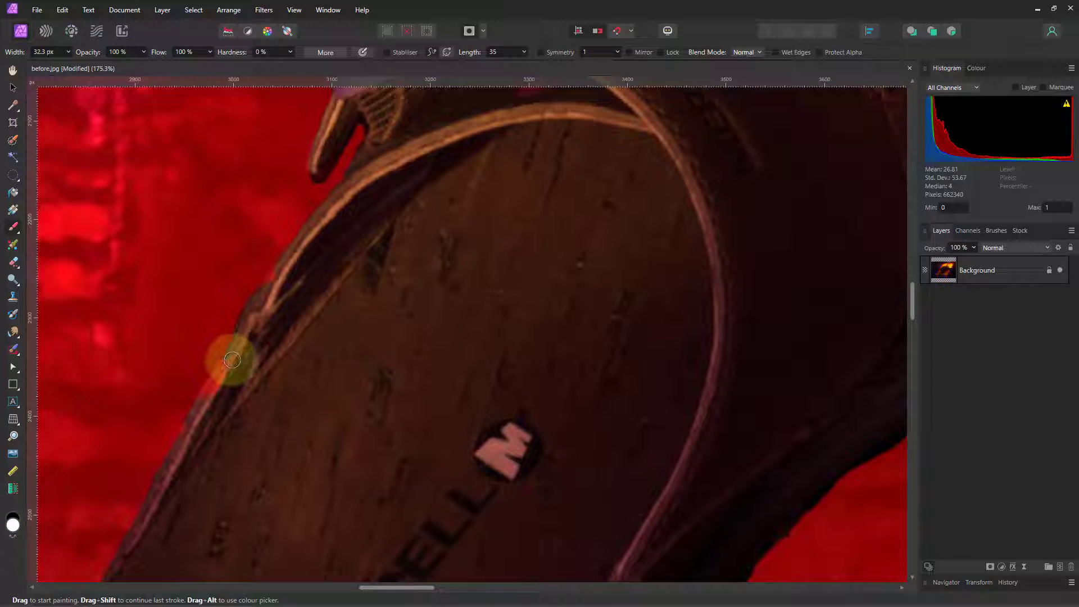
pyautogui.moveTo(232, 359); pyautogui.dragTo(190, 431)
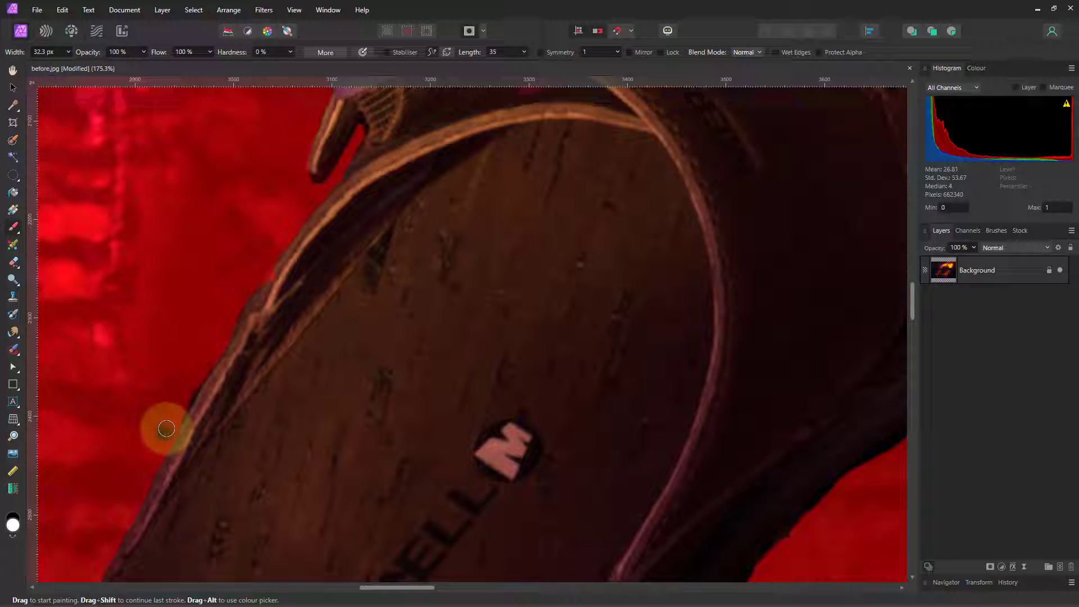
pyautogui.moveTo(167, 429)
pyautogui.mouseDown()
pyautogui.moveTo(190, 382)
pyautogui.moveTo(282, 273)
pyautogui.mouseUp()
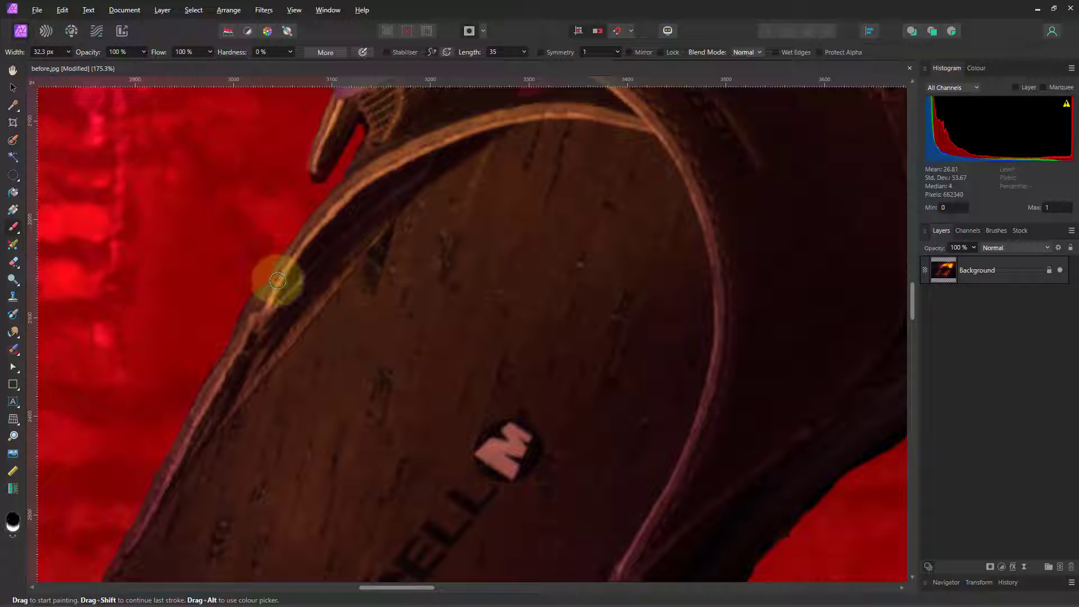
# Swap to black and trim the quick mask along the sole's edge.
pyautogui.click(16, 548)
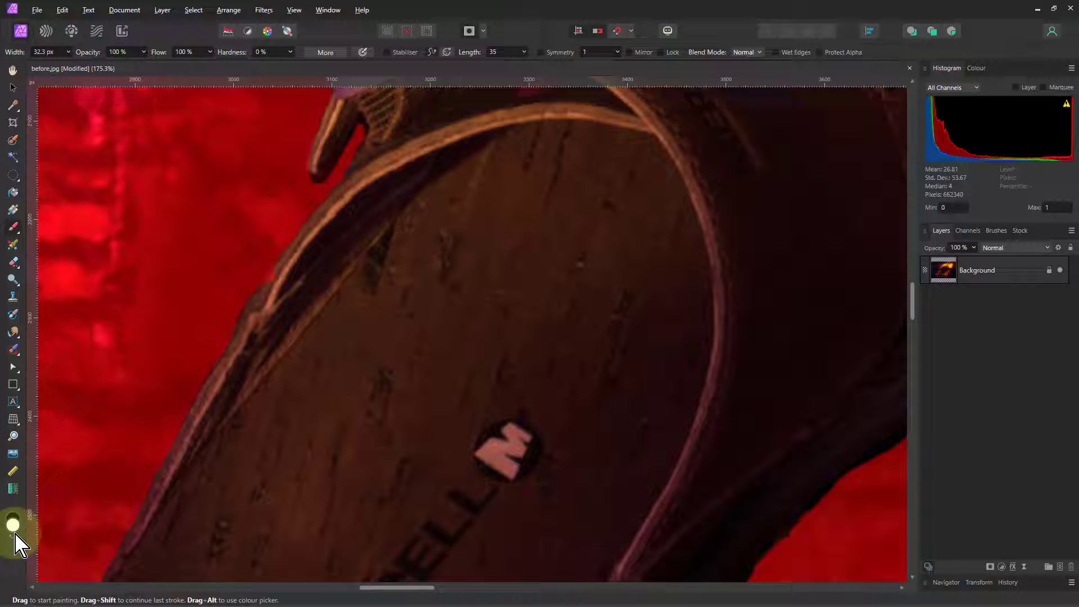
pyautogui.press('x')
pyautogui.moveTo(241, 374)
pyautogui.mouseDown()
pyautogui.moveTo(295, 295)
pyautogui.moveTo(283, 268)
pyautogui.moveTo(268, 286)
pyautogui.moveTo(284, 290)
pyautogui.moveTo(288, 265)
pyautogui.moveTo(219, 377)
pyautogui.mouseUp()
# Enlarge the brush to about 300 px and mask out the purple shadow beside the toe.
pyautogui.scroll(8, 618, 355)
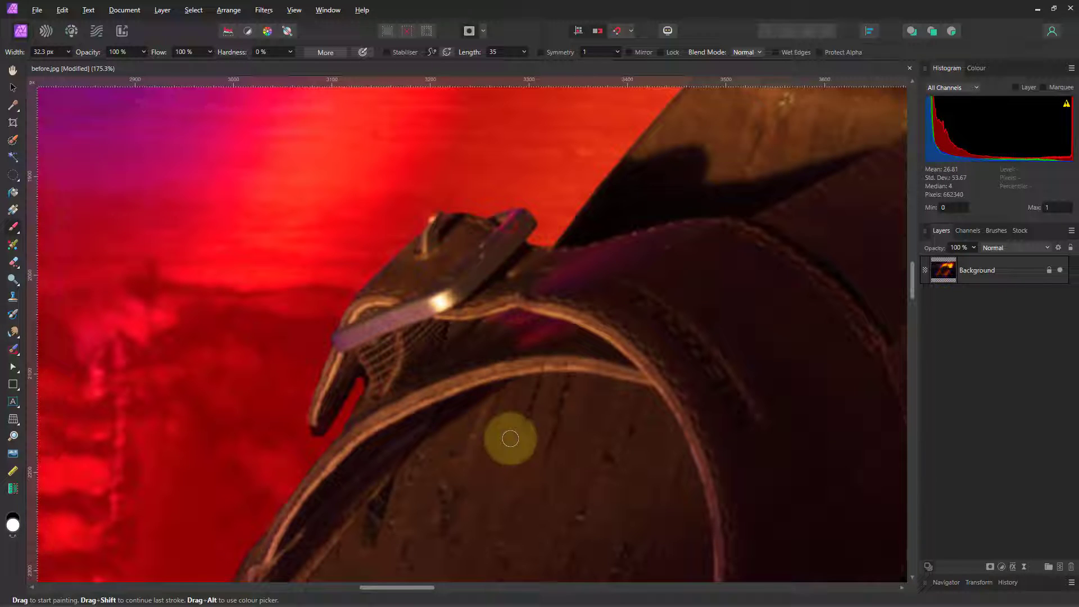
pyautogui.moveTo(415, 587); pyautogui.dragTo(503, 587)
pyautogui.scroll(6, 504, 368)
pyautogui.scroll(2, 534, 348)
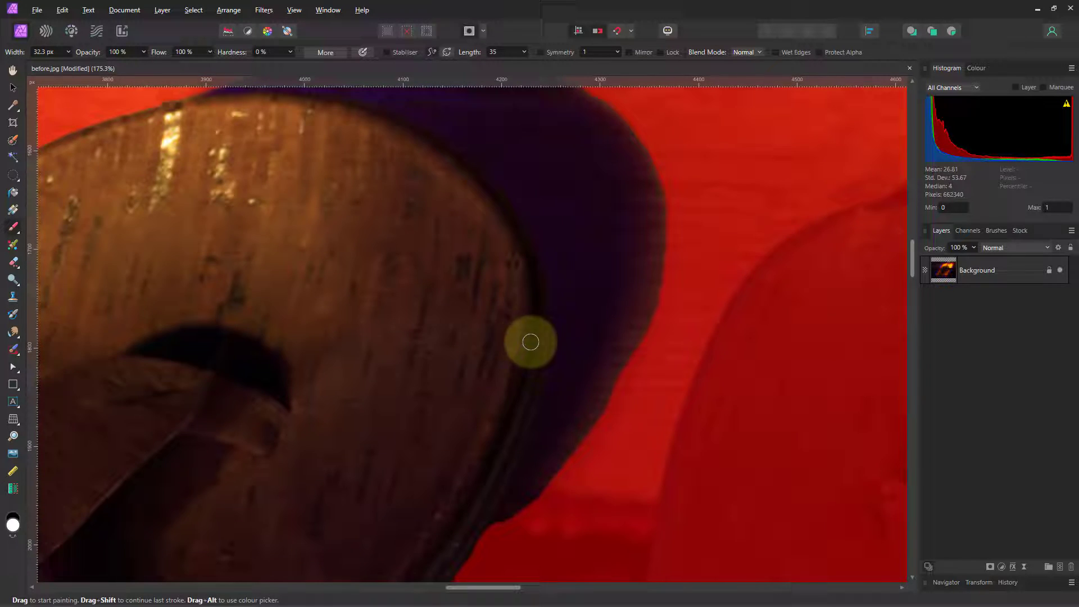
pyautogui.scroll(-1, 450, 338)
pyautogui.scroll(2, 455, 323)
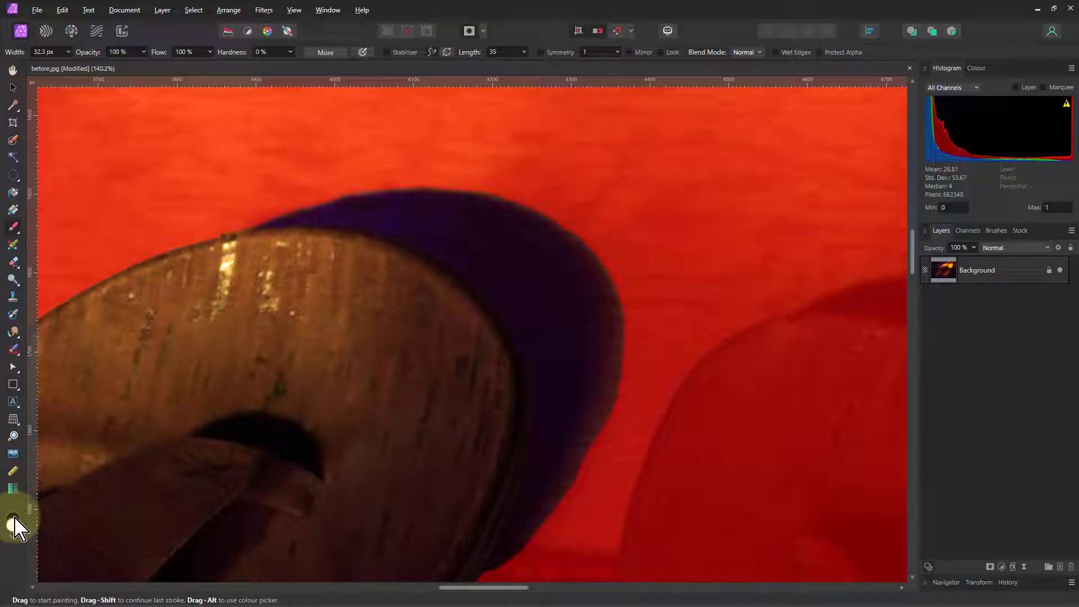
pyautogui.moveTo(557, 203); pyautogui.dragTo(556, 217)
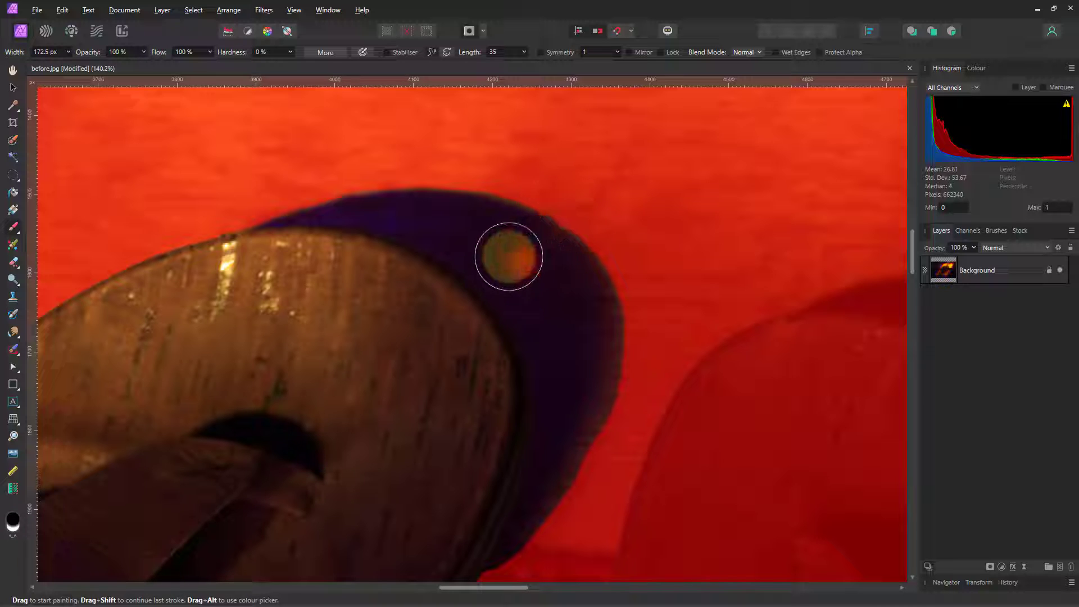
pyautogui.moveTo(510, 251); pyautogui.dragTo(521, 241)
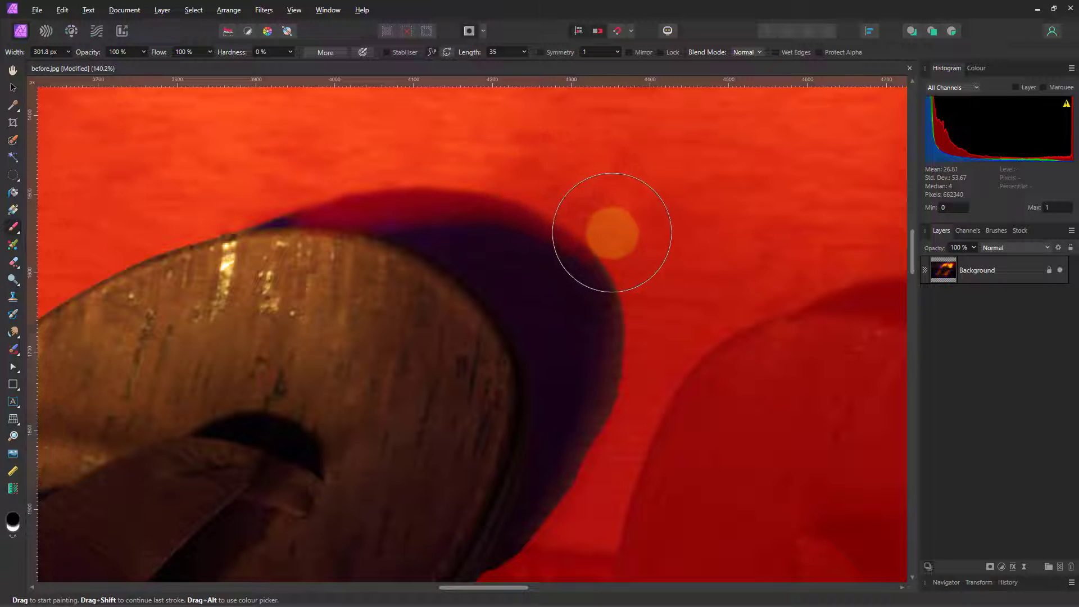
pyautogui.moveTo(609, 209)
pyautogui.mouseDown()
pyautogui.moveTo(654, 271)
pyautogui.moveTo(661, 453)
pyautogui.moveTo(657, 469)
pyautogui.moveTo(660, 273)
pyautogui.moveTo(644, 407)
pyautogui.moveTo(595, 515)
pyautogui.moveTo(536, 596)
pyautogui.moveTo(572, 548)
pyautogui.mouseUp()
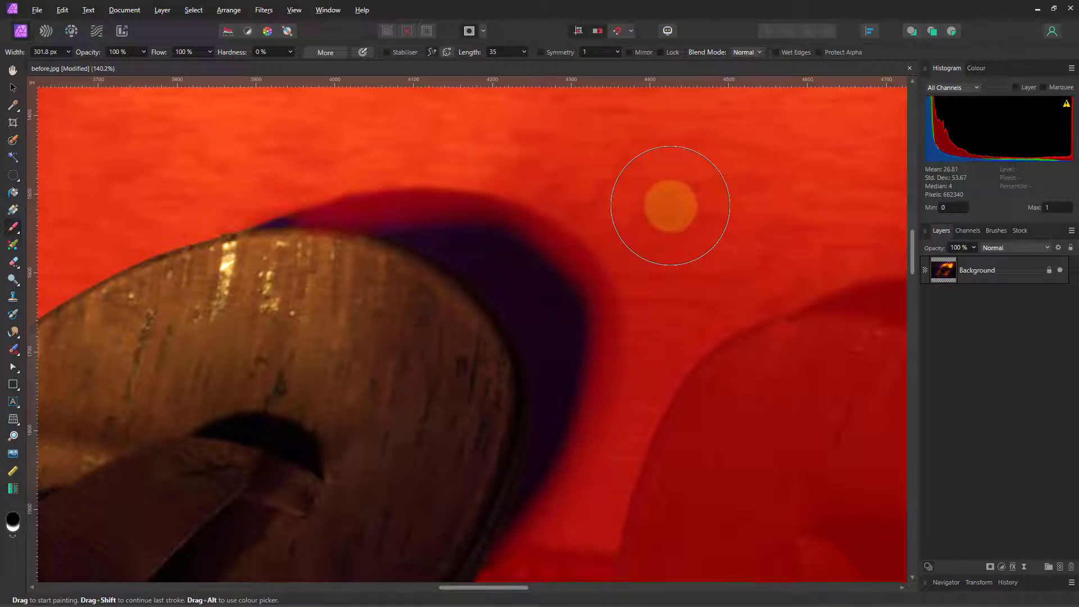
# Shrink the brush to about 134 px and paint white to restore the toe's upper edge.
pyautogui.press('[')
pyautogui.press('[')
pyautogui.press('[')
pyautogui.press('[')
pyautogui.press('[')
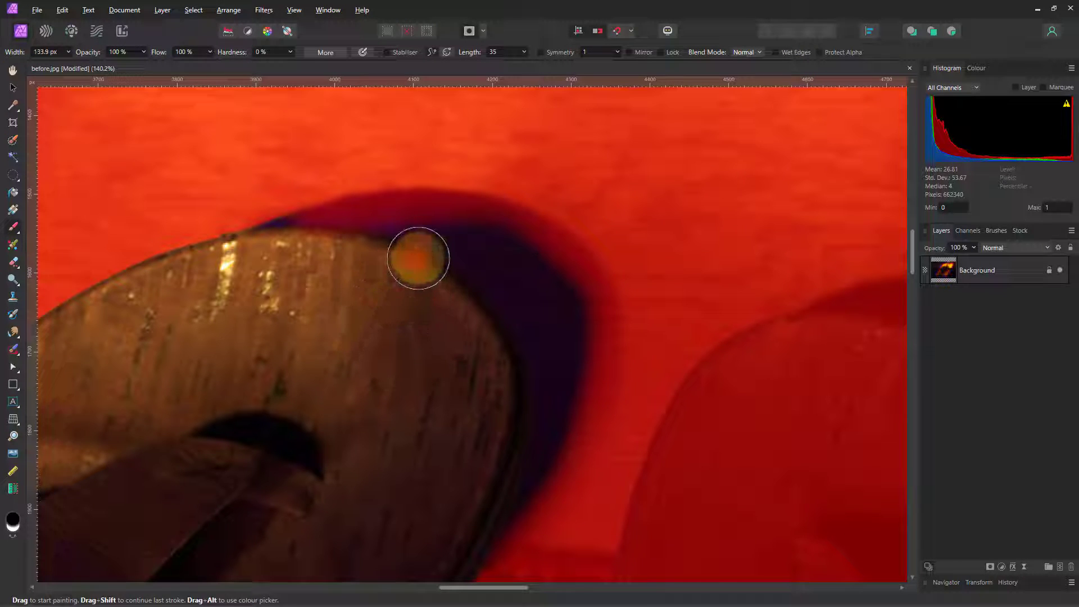
pyautogui.click(12, 530)
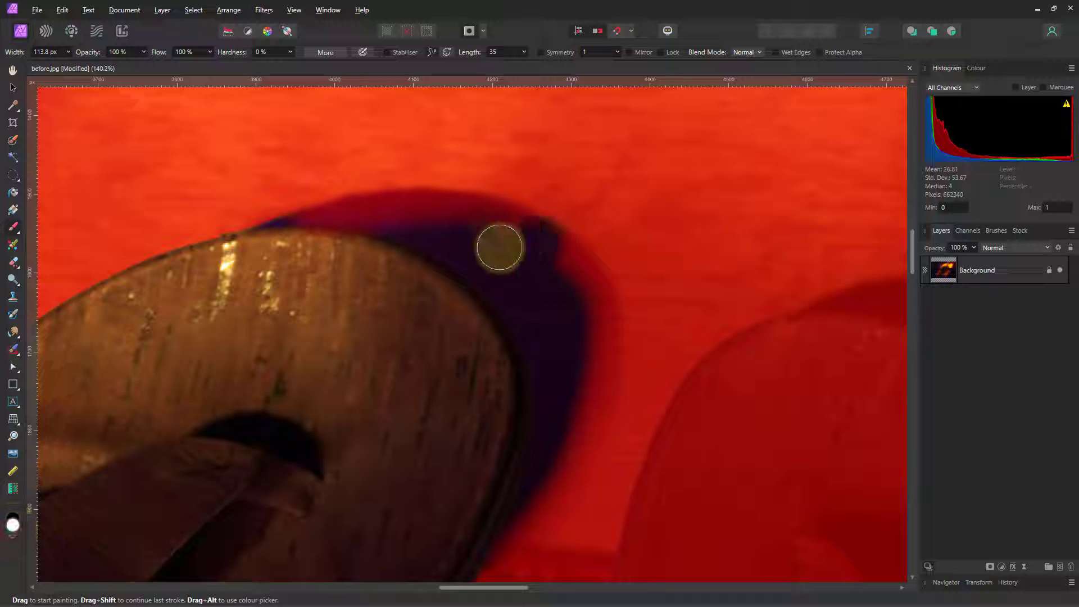
pyautogui.moveTo(426, 232)
pyautogui.mouseDown()
pyautogui.moveTo(320, 251)
pyautogui.moveTo(438, 231)
pyautogui.moveTo(490, 245)
pyautogui.moveTo(539, 302)
pyautogui.moveTo(546, 293)
pyautogui.moveTo(508, 255)
pyautogui.moveTo(543, 285)
pyautogui.moveTo(565, 338)
pyautogui.moveTo(556, 397)
pyautogui.moveTo(534, 435)
pyautogui.mouseUp()
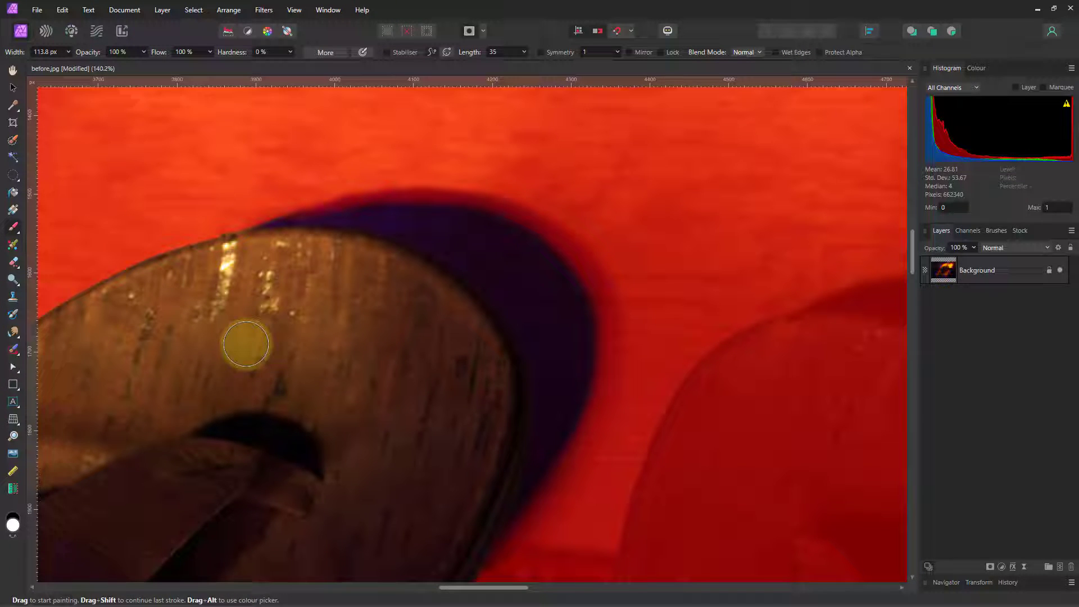
# Exit Quick Mask and feather the sandal selection with a 4 px radius.
pyautogui.click(470, 31)
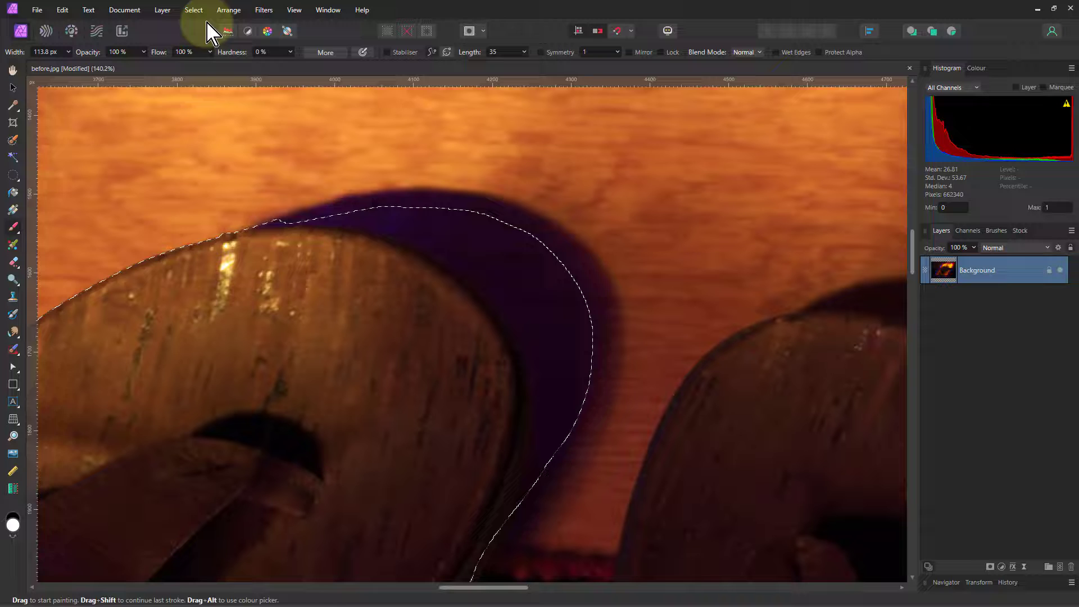
pyautogui.click(193, 10)
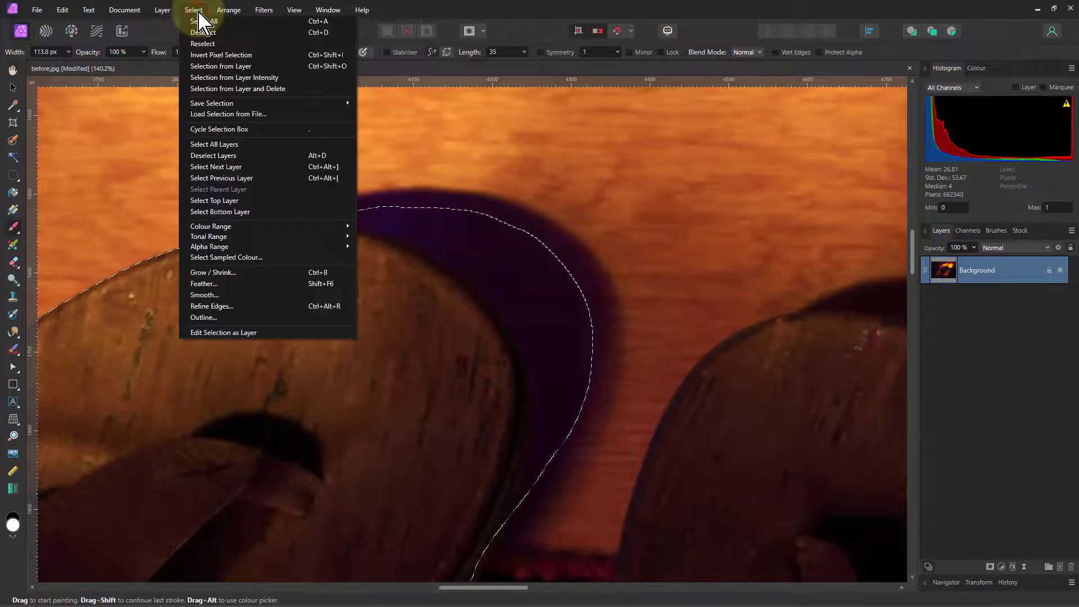
pyautogui.click(213, 285)
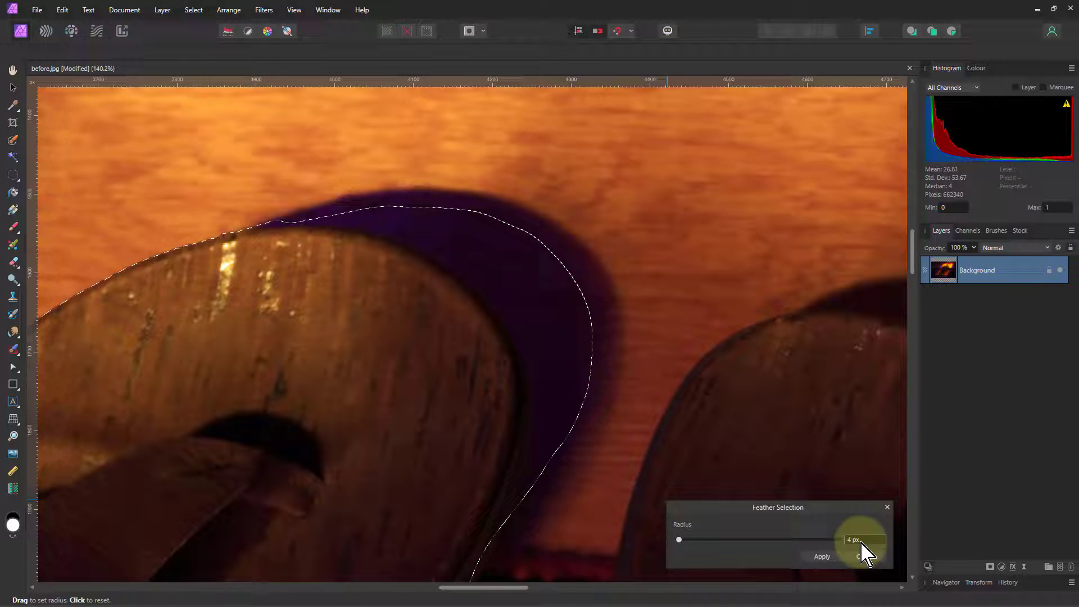
pyautogui.click(821, 557)
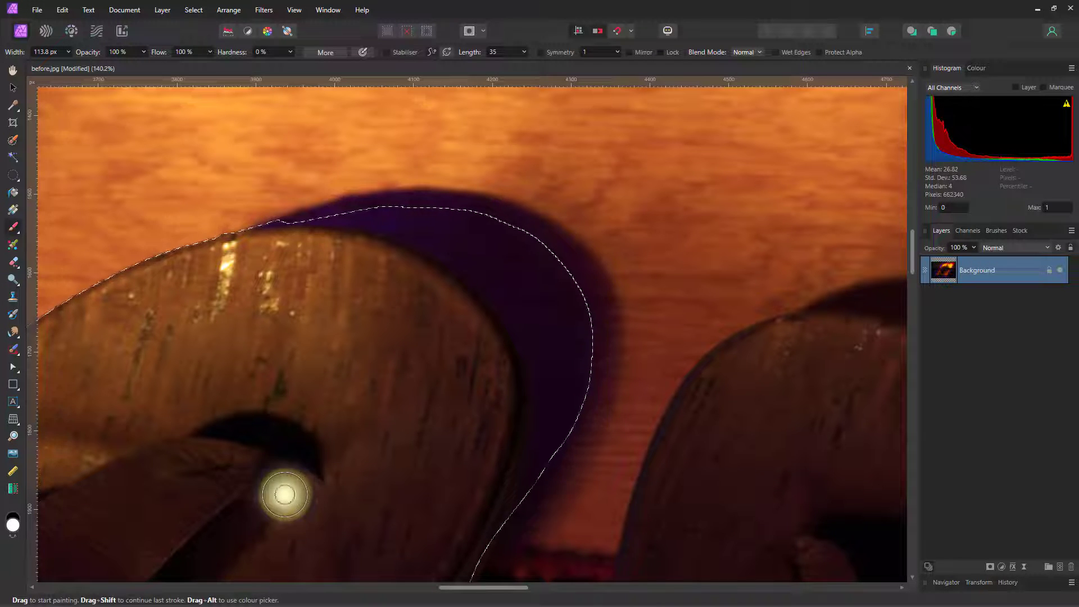
pyautogui.scroll(-3, 247, 449)
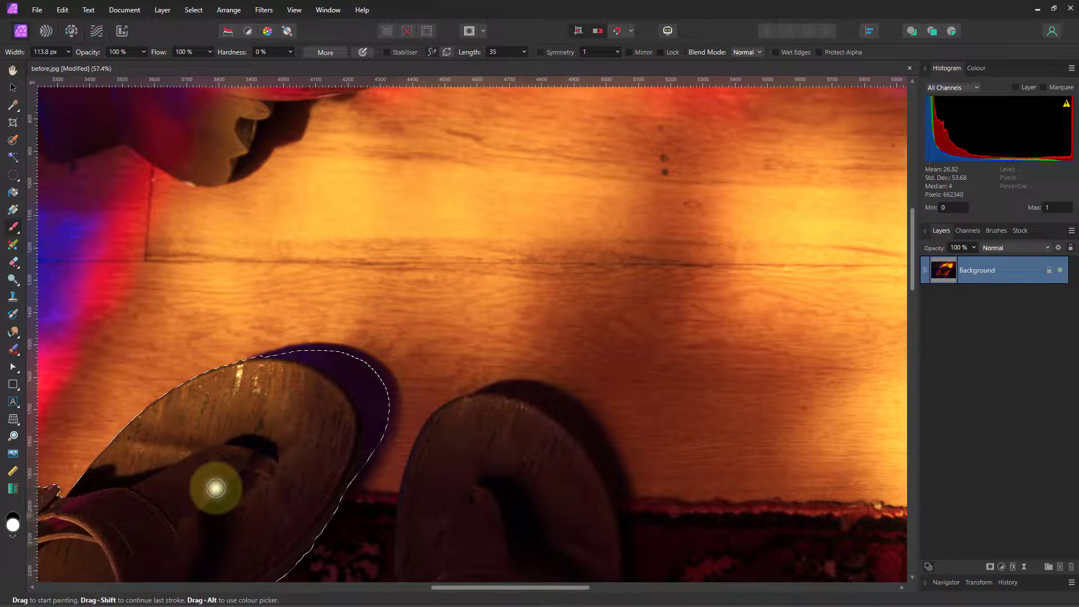
pyautogui.scroll(-1, 211, 489)
pyautogui.moveTo(450, 587); pyautogui.dragTo(397, 587)
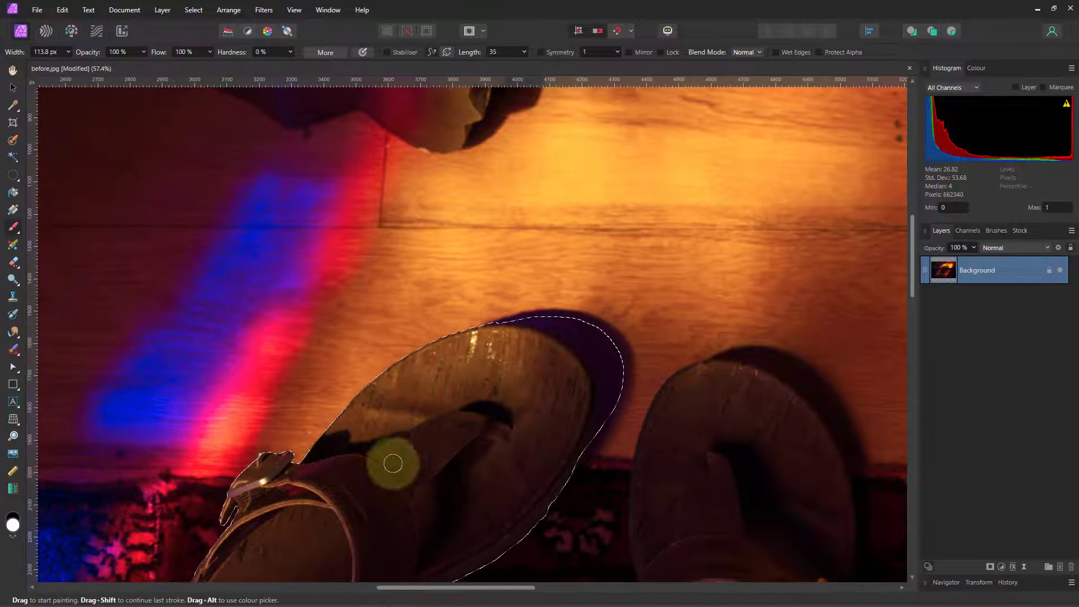
pyautogui.scroll(-4, 389, 421)
pyautogui.scroll(-3, 388, 385)
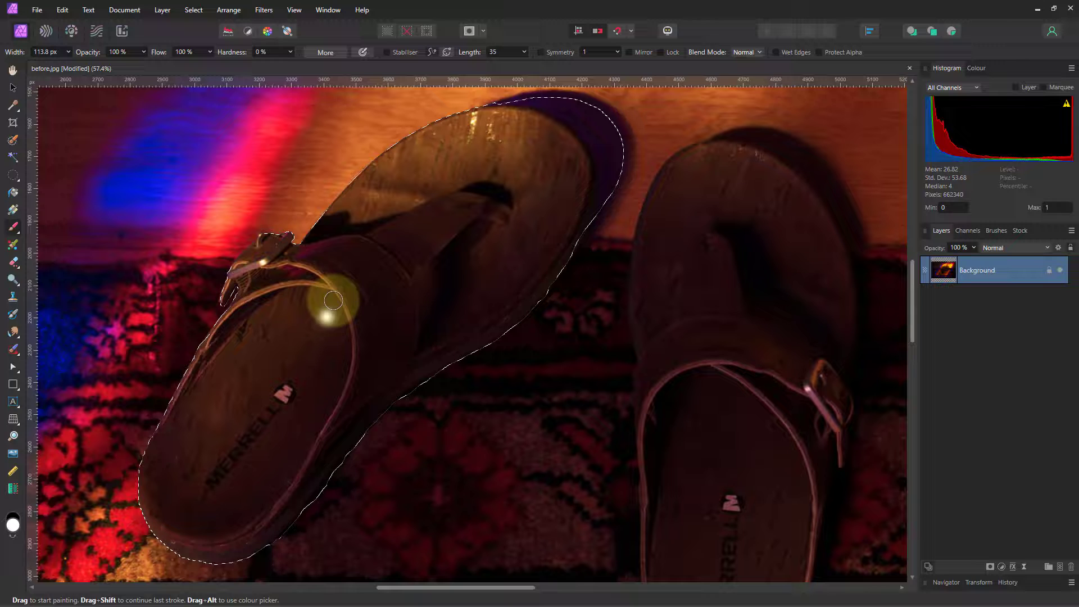
pyautogui.scroll(1, 467, 332)
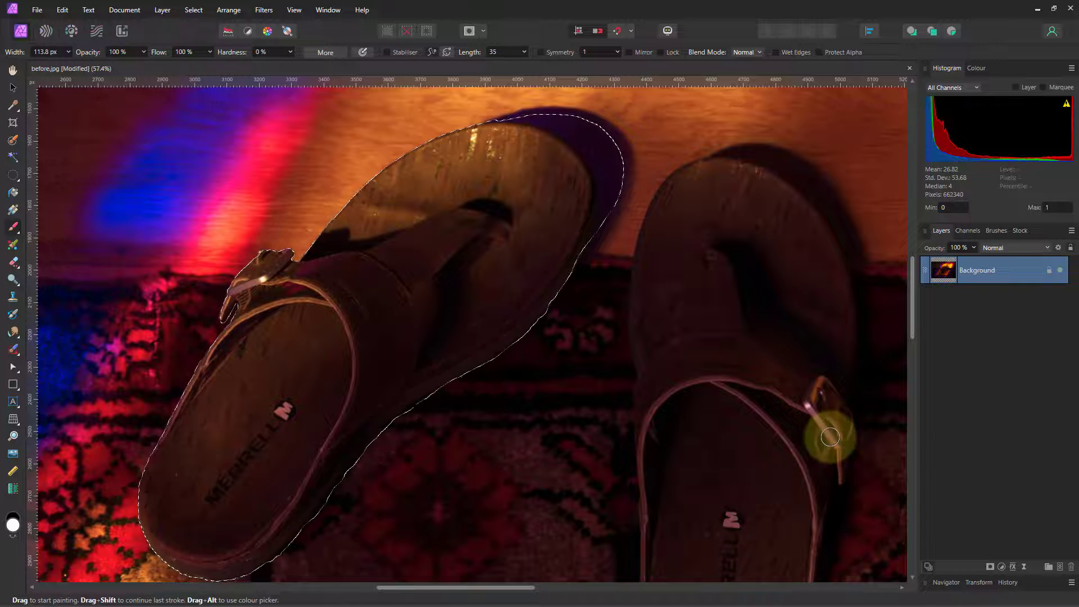
pyautogui.click(13, 69)
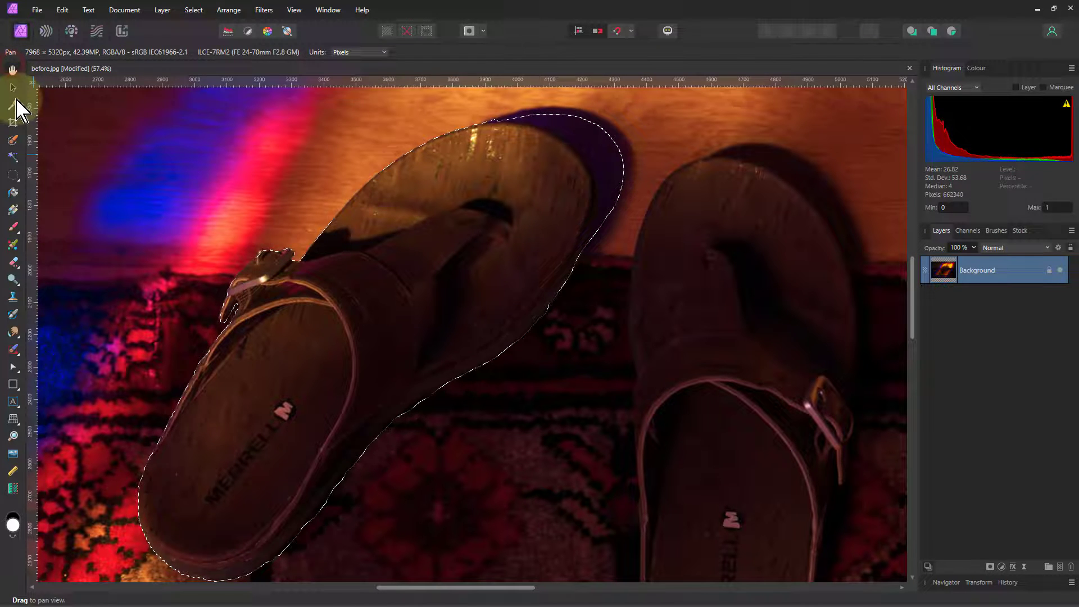
# Add a mask to the Background layer from the selection and select that Mask layer.
pyautogui.click(990, 567)
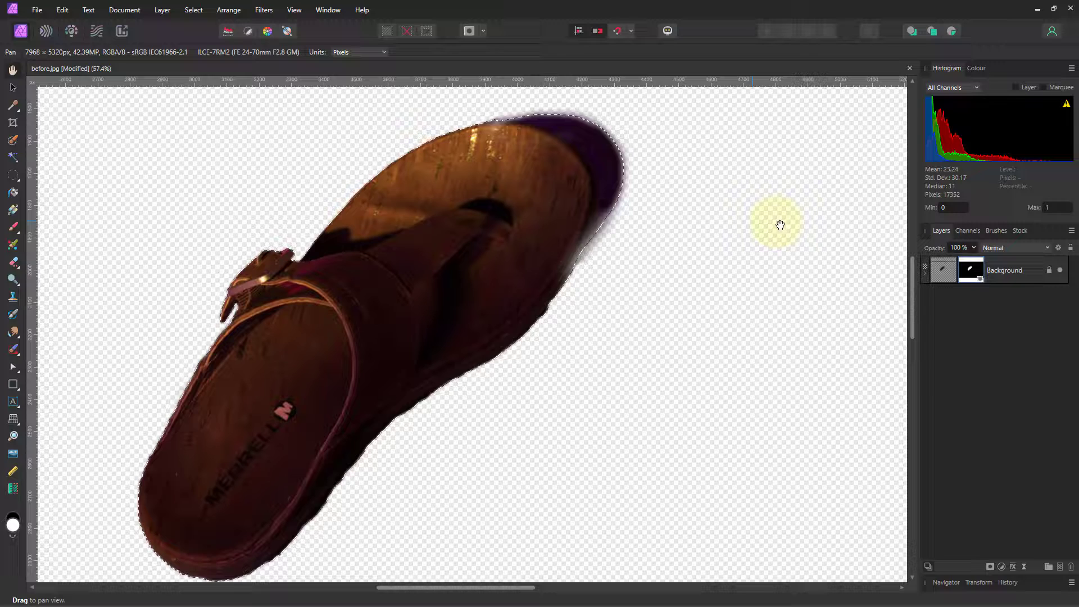
pyautogui.click(924, 273)
pyautogui.click(681, 203)
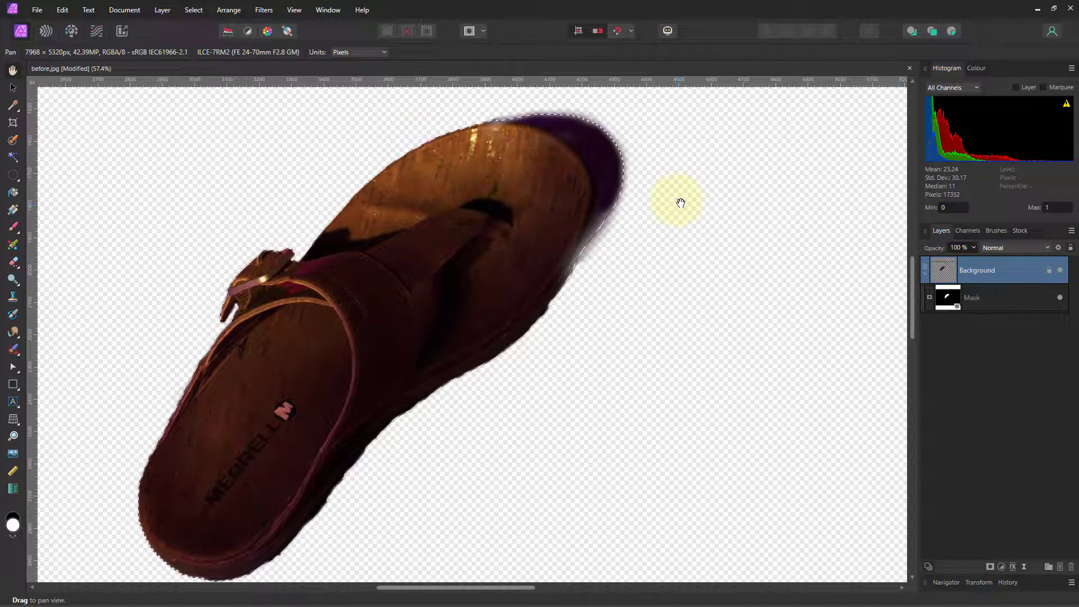
pyautogui.scroll(6, 608, 257)
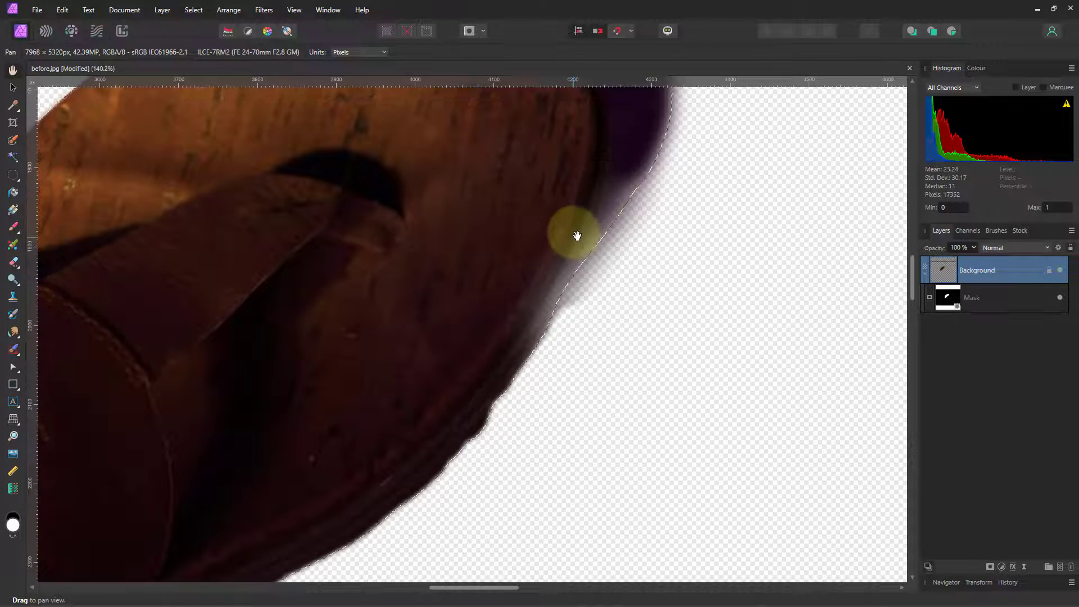
pyautogui.click(950, 299)
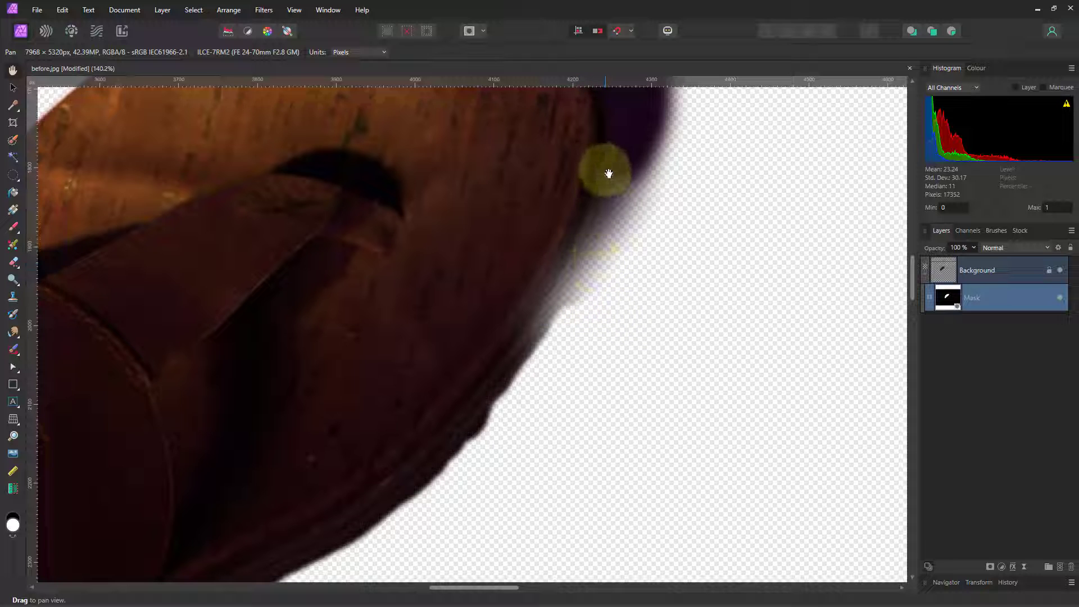
pyautogui.scroll(3, 610, 225)
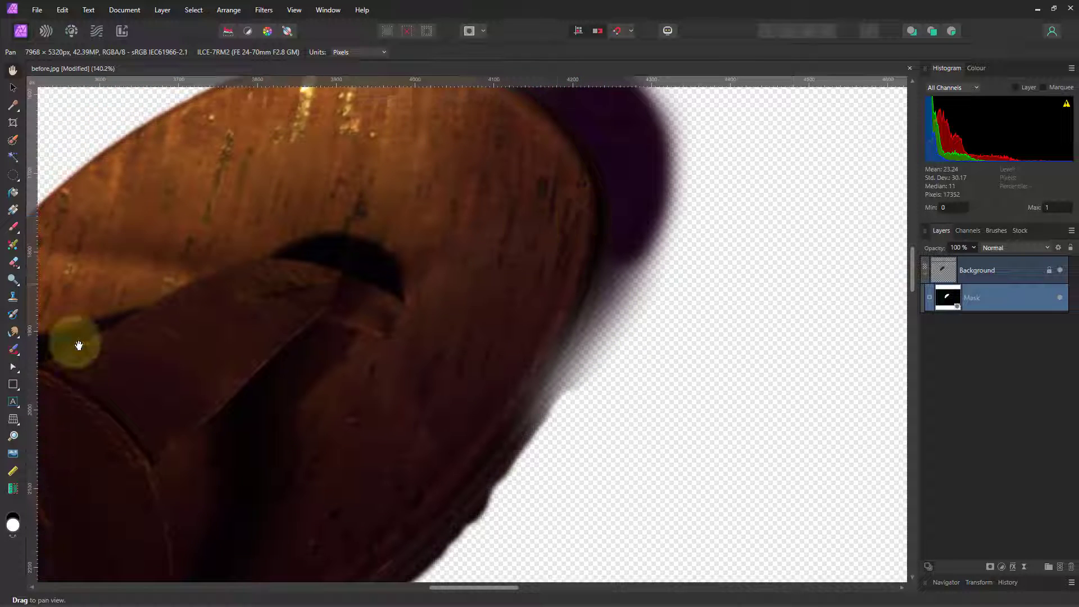
# With a Paint Brush of about 229 px, paint the mask along the purple toe edge.
pyautogui.click(13, 227)
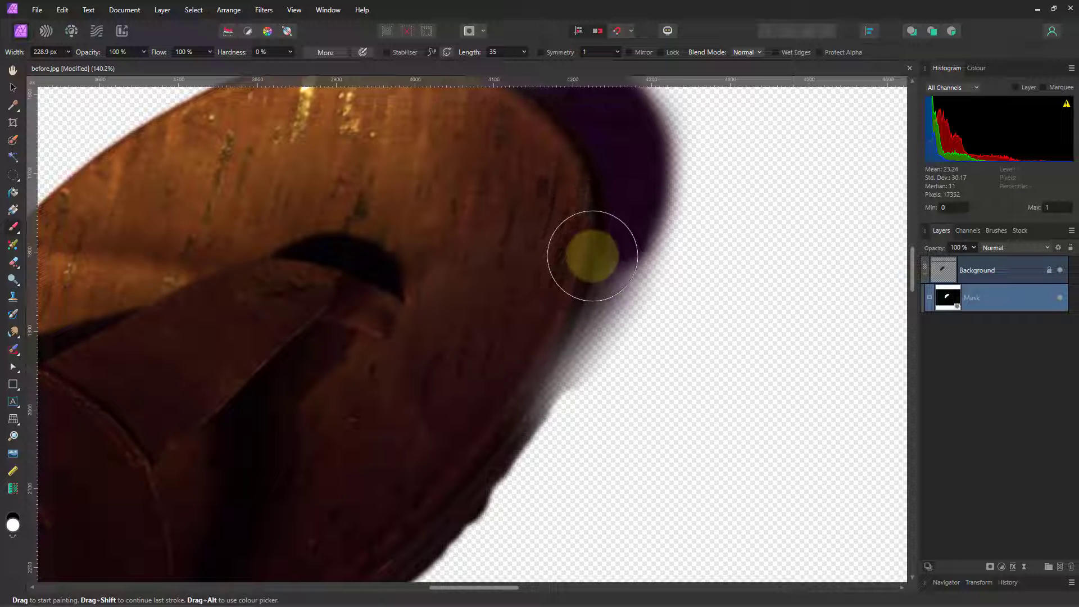
pyautogui.press(']')
pyautogui.press(']')
pyautogui.press(']')
pyautogui.moveTo(520, 355)
pyautogui.mouseDown()
pyautogui.moveTo(502, 382)
pyautogui.moveTo(579, 242)
pyautogui.moveTo(559, 299)
pyautogui.moveTo(493, 379)
pyautogui.mouseUp()
pyautogui.scroll(-3, 493, 379)
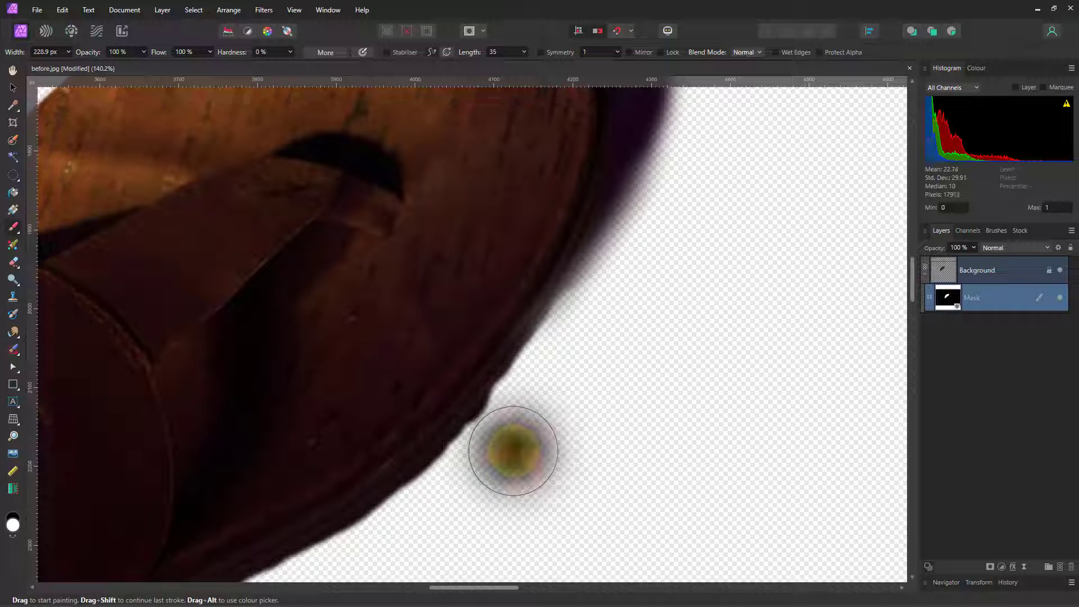
# With a smaller brush, hide dark area along the lower edge and reveal two spots on the sandal.
pyautogui.press('[')
pyautogui.press('[')
pyautogui.press('[')
pyautogui.press('[')
pyautogui.press('[')
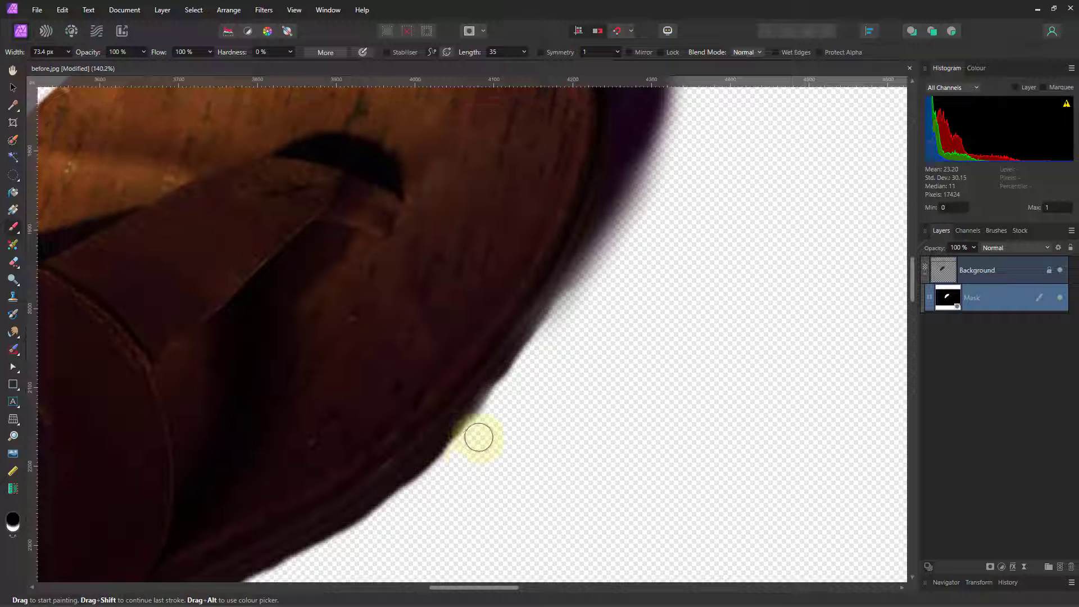
pyautogui.scroll(-5, 533, 382)
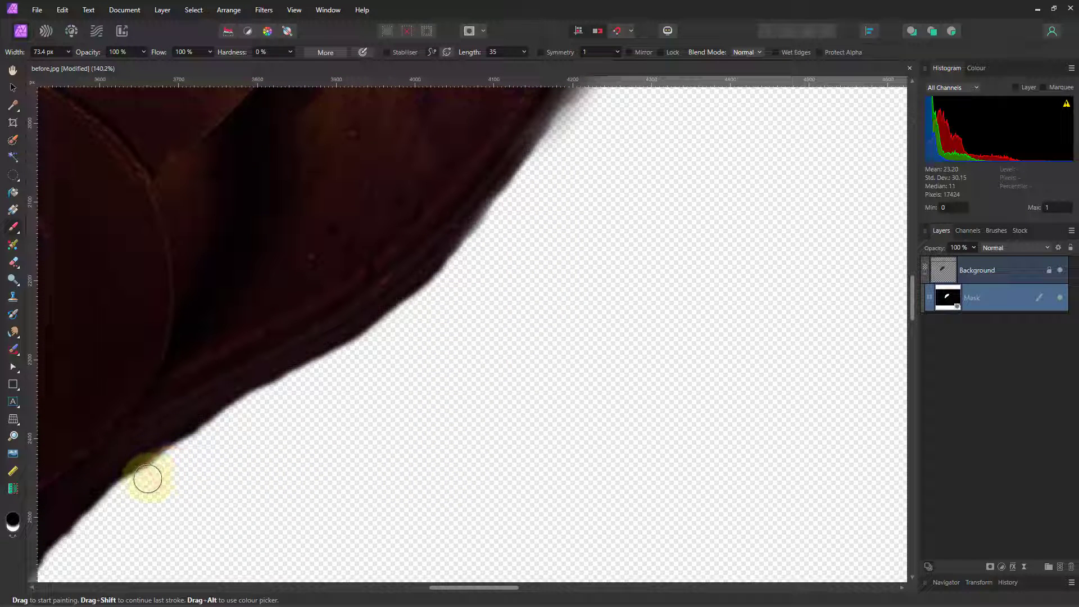
pyautogui.moveTo(147, 479); pyautogui.dragTo(82, 531)
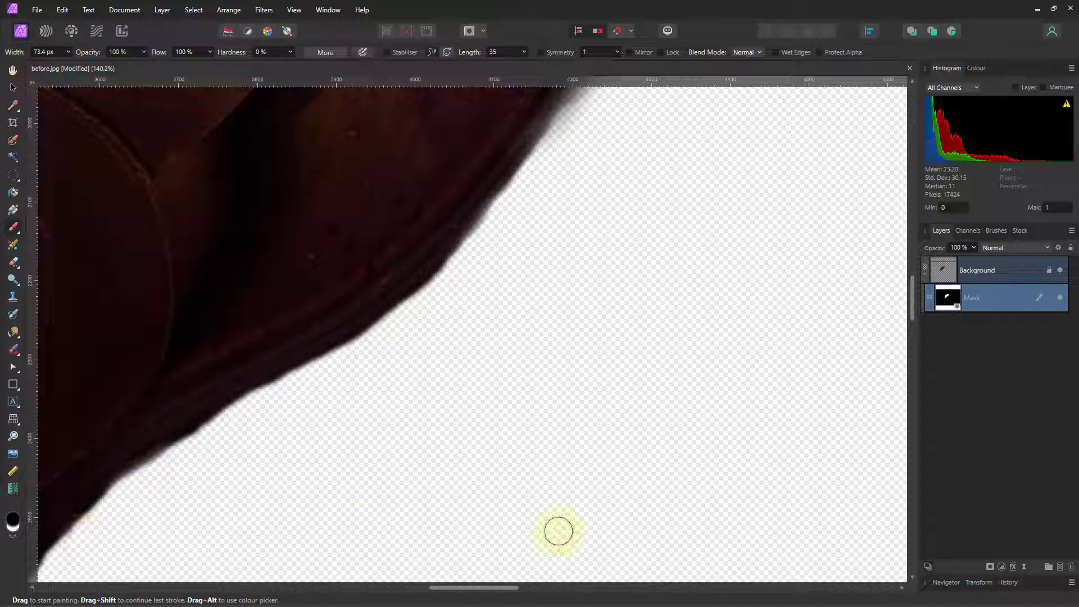
pyautogui.moveTo(504, 587); pyautogui.dragTo(438, 587)
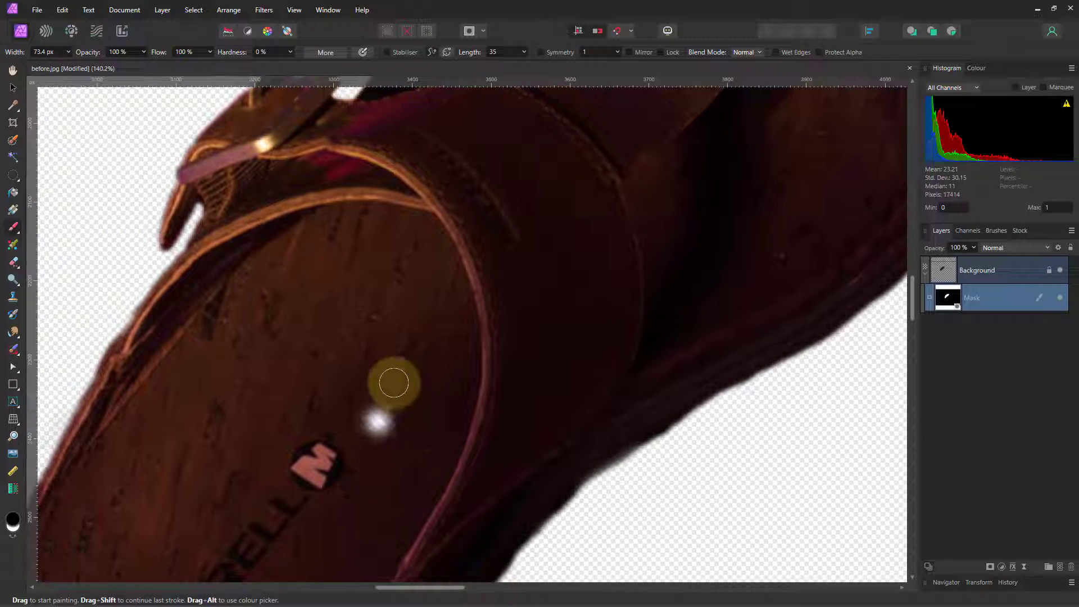
pyautogui.scroll(3, 394, 337)
pyautogui.scroll(6, 393, 303)
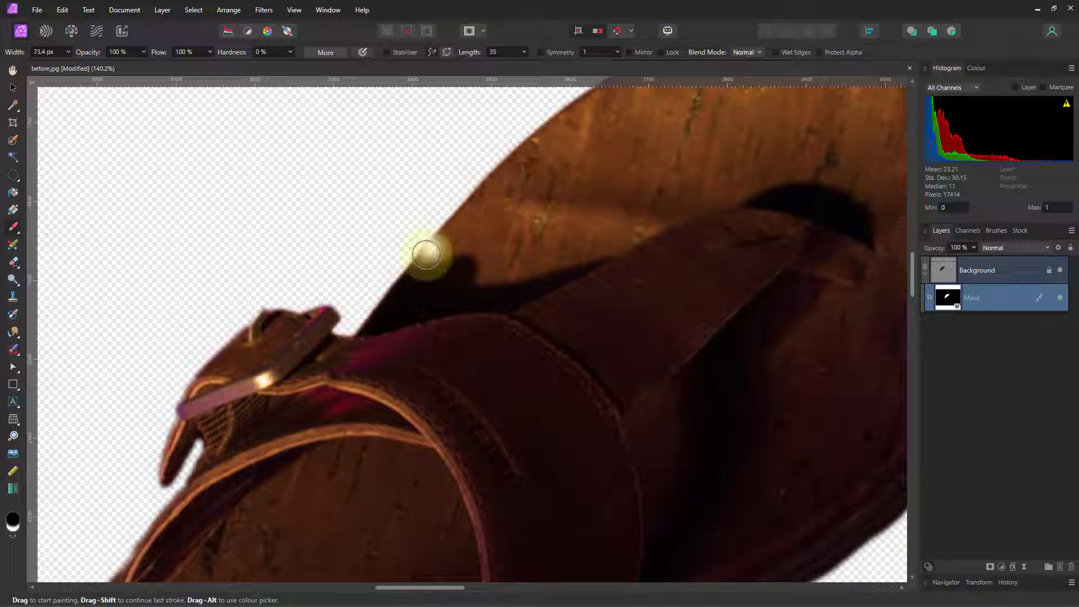
pyautogui.click(597, 281)
pyautogui.click(750, 394)
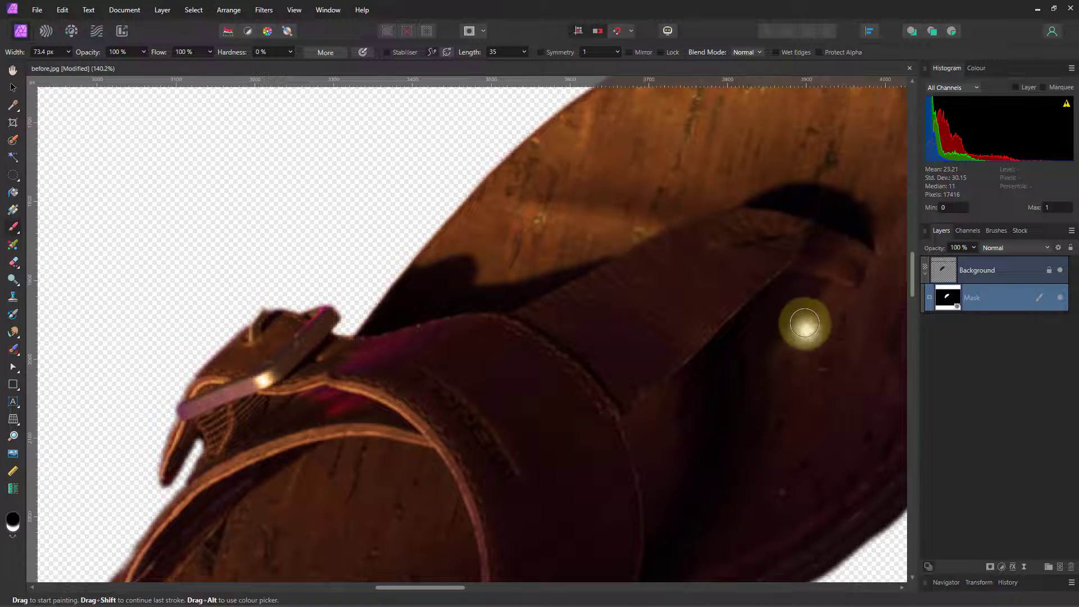
# Zoom out and move the Mask out of Background into its own layer beneath it.
pyautogui.scroll(-5, 802, 321)
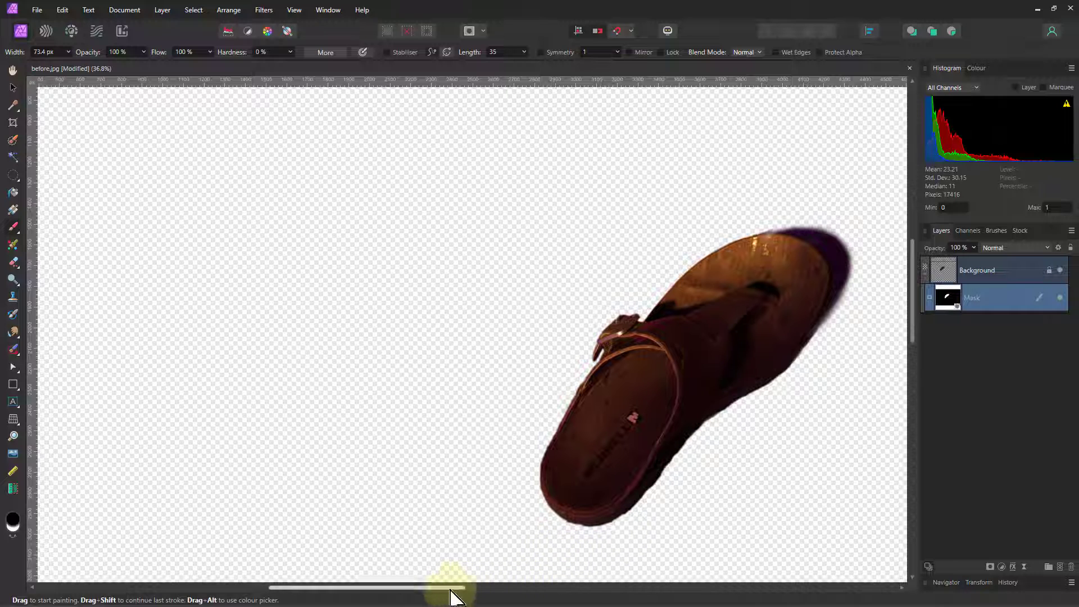
pyautogui.moveTo(450, 587); pyautogui.dragTo(520, 587)
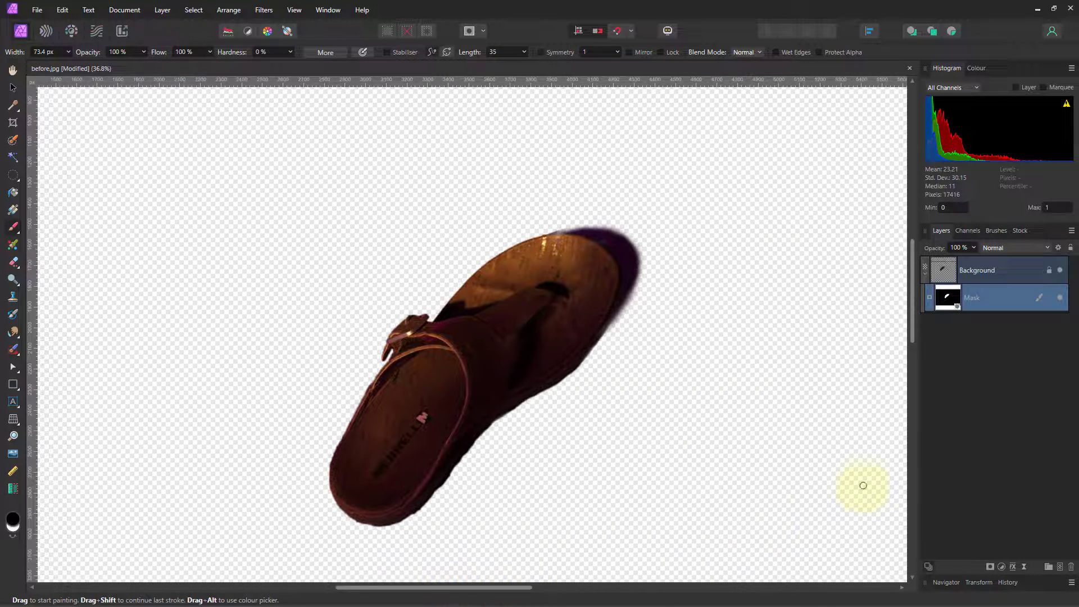
pyautogui.click(955, 298)
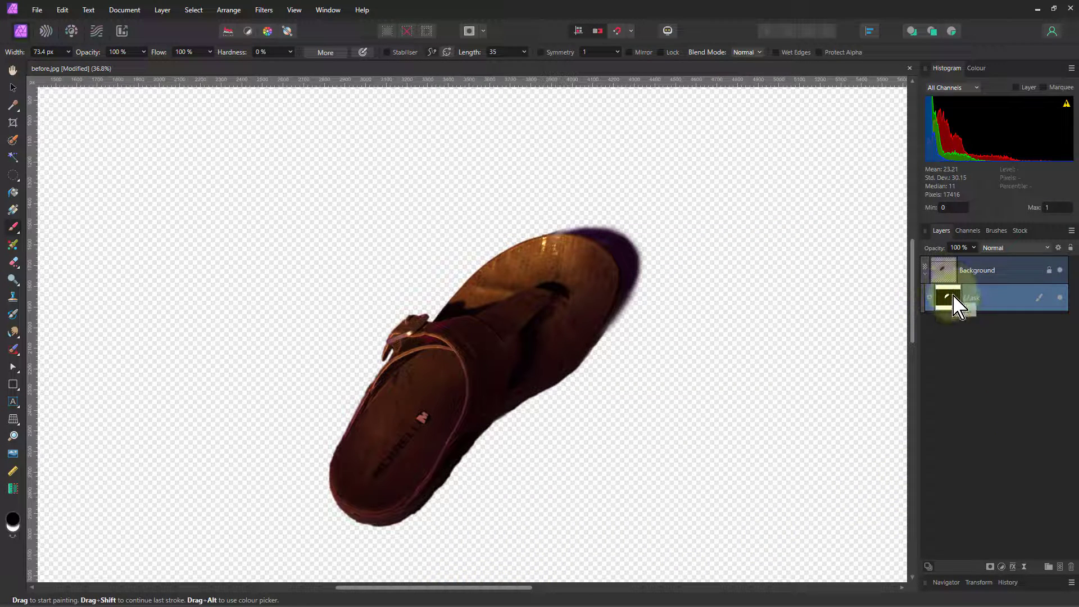
pyautogui.moveTo(953, 347); pyautogui.dragTo(945, 360)
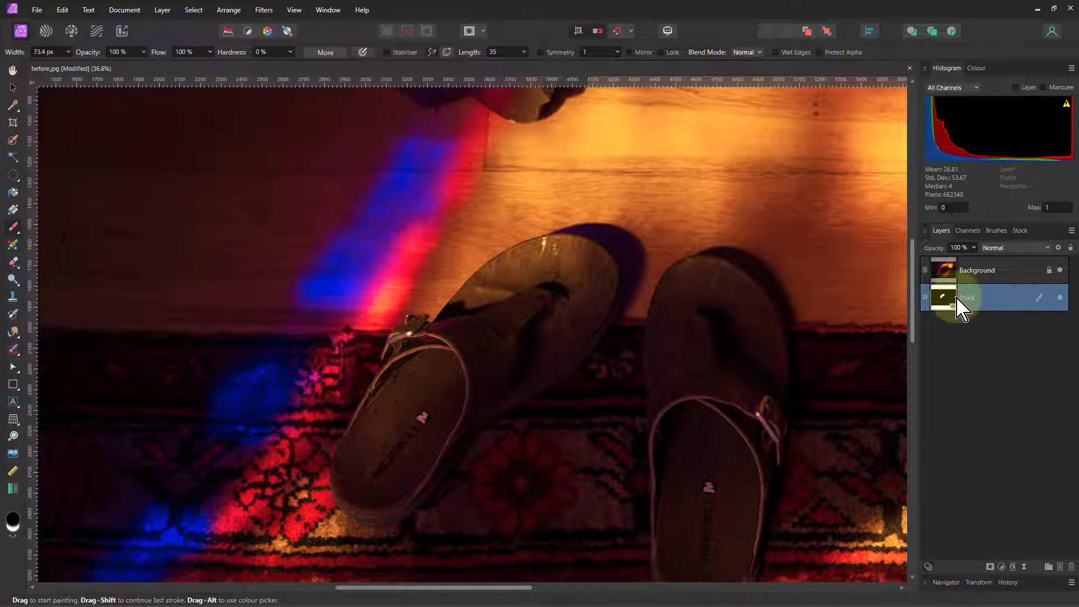
pyautogui.moveTo(955, 297); pyautogui.dragTo(946, 275)
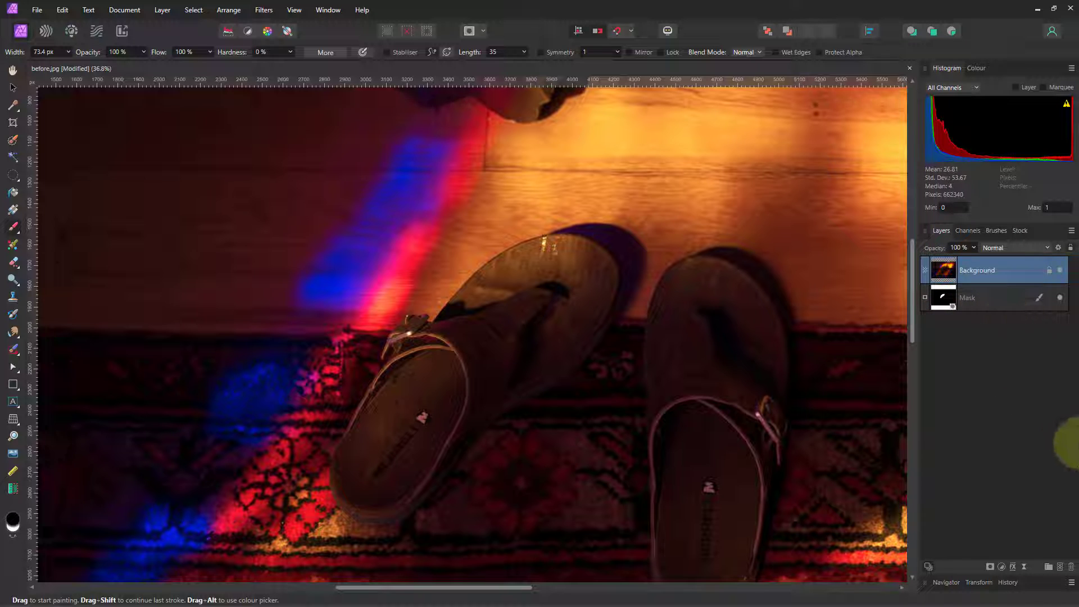
# Add a Brightness / Contrast adjustment and nest the sandal Mask inside it.
pyautogui.click(1001, 567)
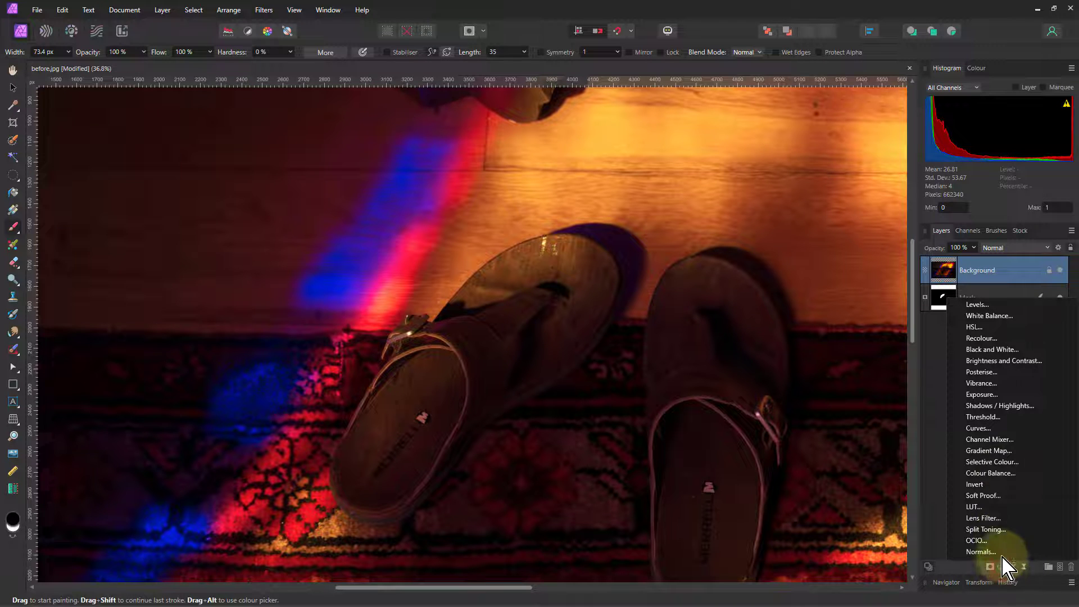
pyautogui.click(997, 363)
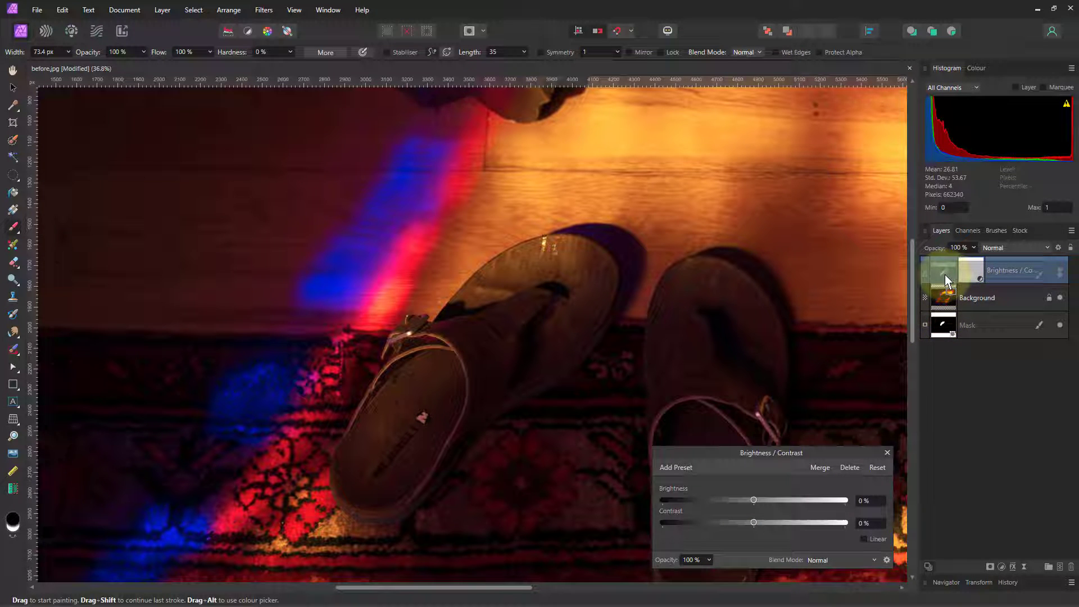
pyautogui.moveTo(944, 326)
pyautogui.mouseDown()
pyautogui.moveTo(951, 340)
pyautogui.moveTo(950, 318)
pyautogui.mouseUp()
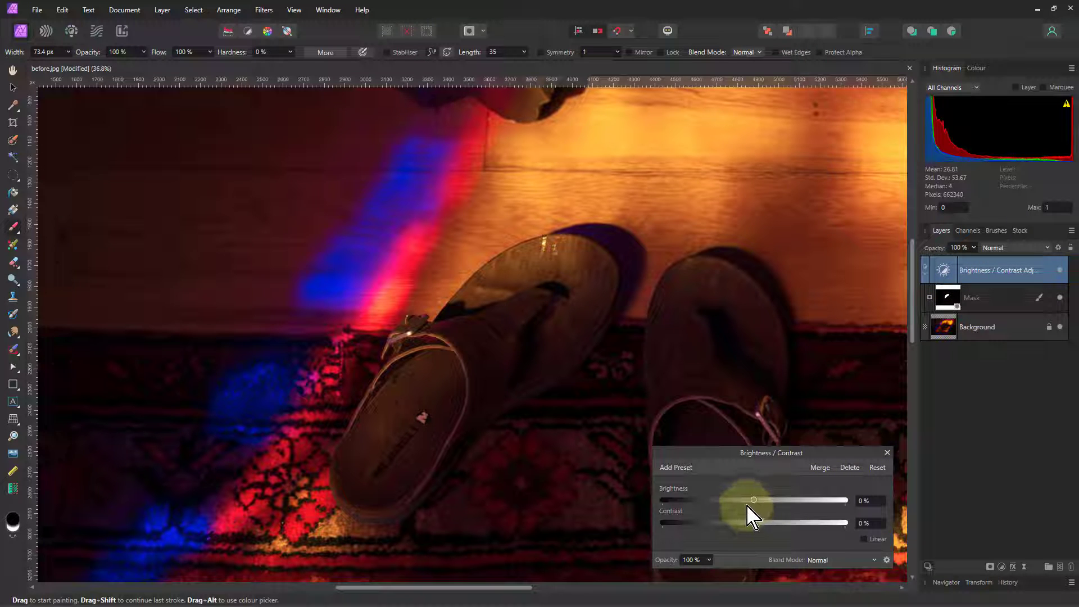
# Set Brightness to 83% and paint more of the left sandal into the mask.
pyautogui.moveTo(761, 500); pyautogui.dragTo(834, 506)
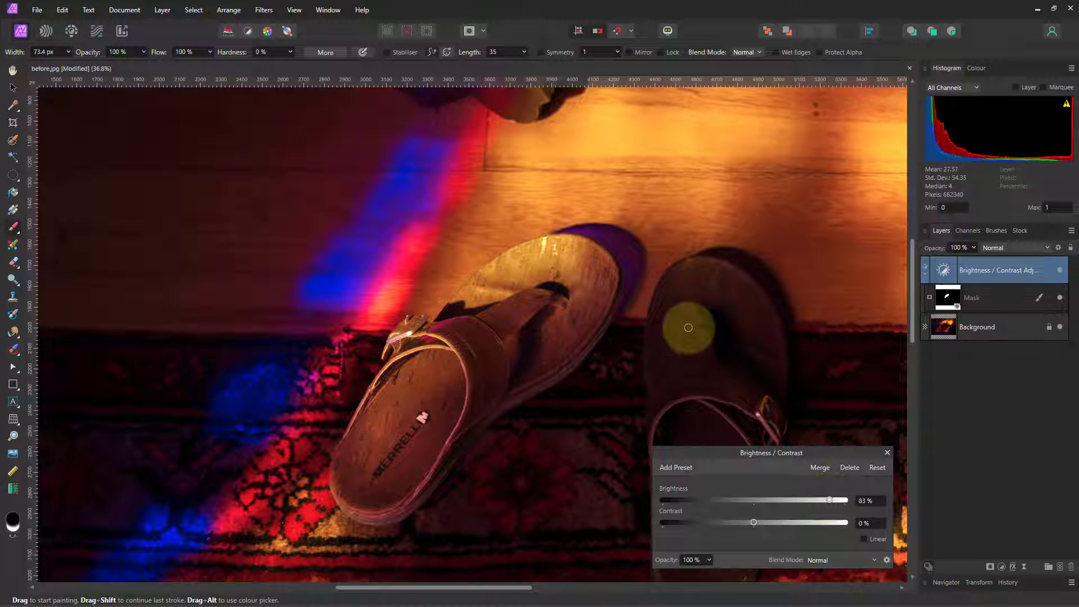
pyautogui.moveTo(682, 302)
pyautogui.mouseDown()
pyautogui.moveTo(631, 256)
pyautogui.moveTo(608, 259)
pyautogui.mouseUp()
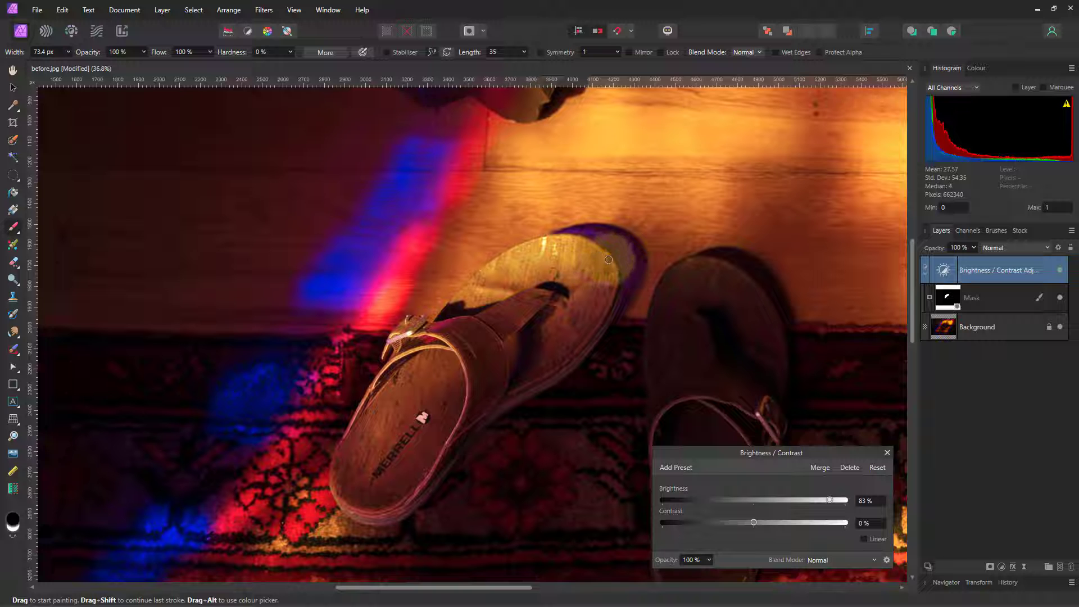
pyautogui.scroll(6, 610, 257)
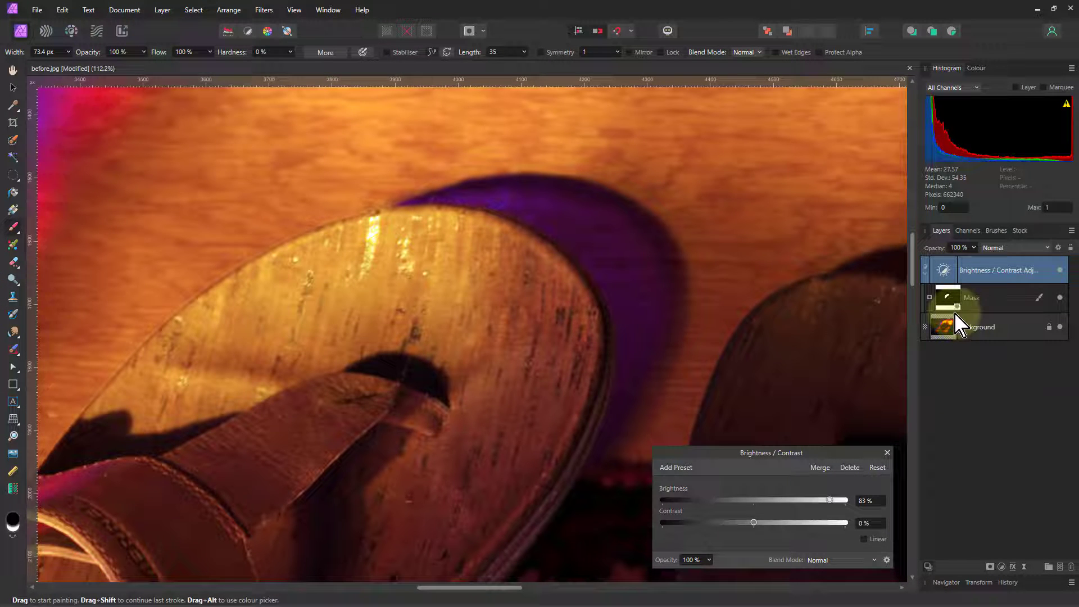
# In mask-only view, widen the brush to 451.6 px and set opacity to 43% to soften the toe edge.
pyautogui.click(947, 305)
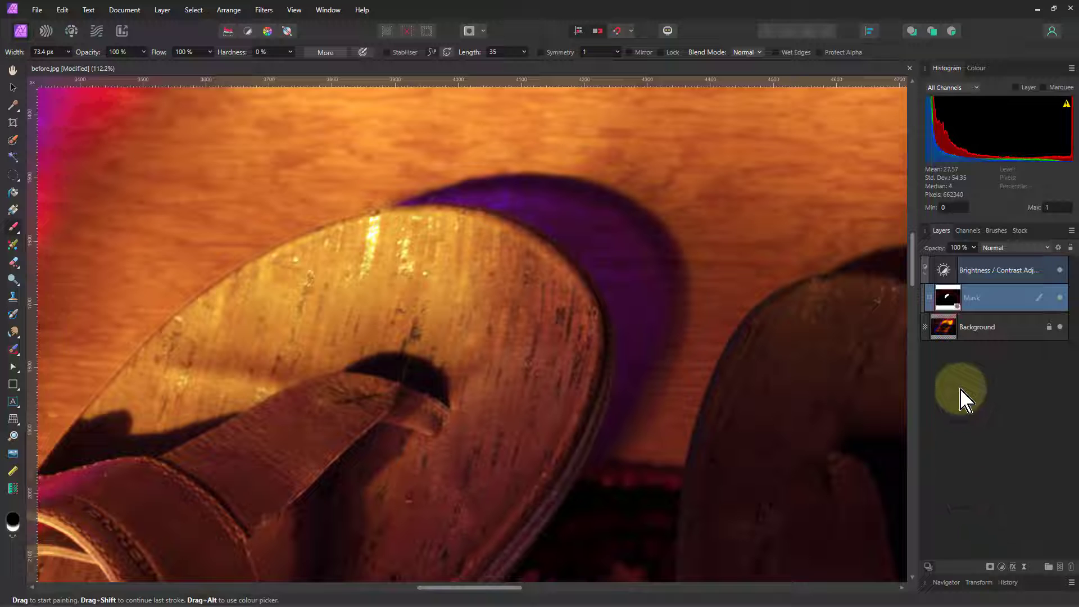
pyautogui.keyDown('alt'); pyautogui.click(946, 304); pyautogui.keyUp('alt')
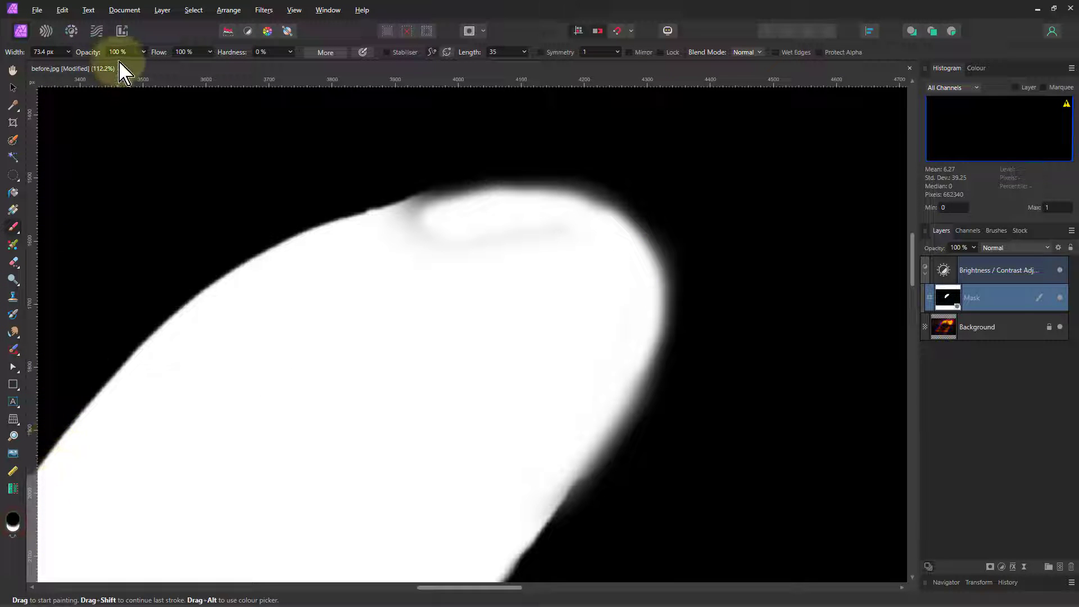
pyautogui.moveTo(144, 65); pyautogui.dragTo(96, 67)
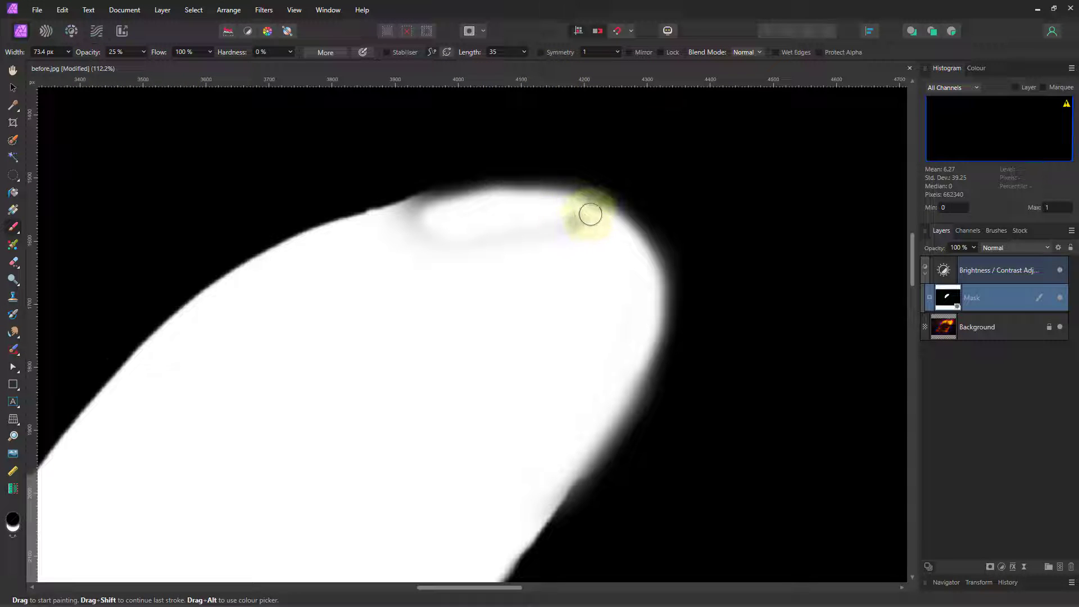
pyautogui.moveTo(551, 193); pyautogui.dragTo(559, 183)
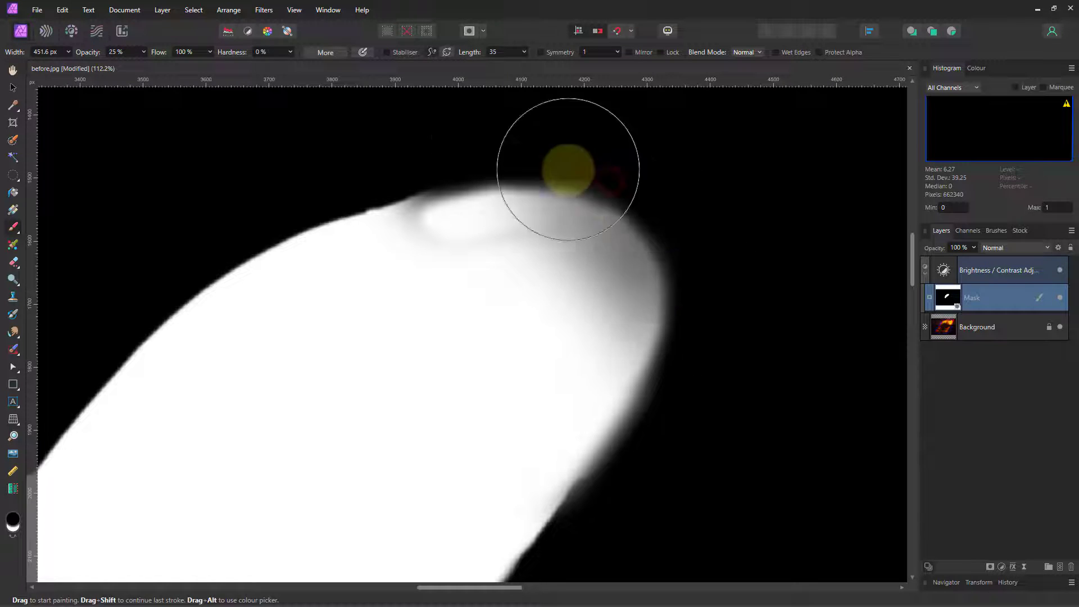
pyautogui.moveTo(147, 56); pyautogui.dragTo(159, 66)
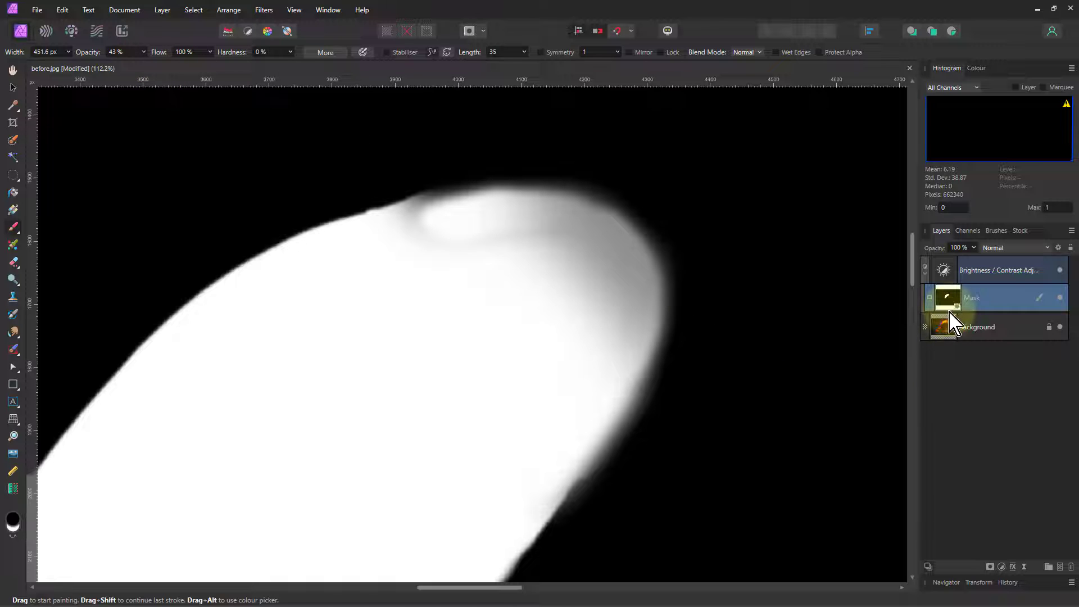
# Return to the colour view, reselect the Mask and shrink the brush to 235.7 px.
pyautogui.doubleClick(954, 271)
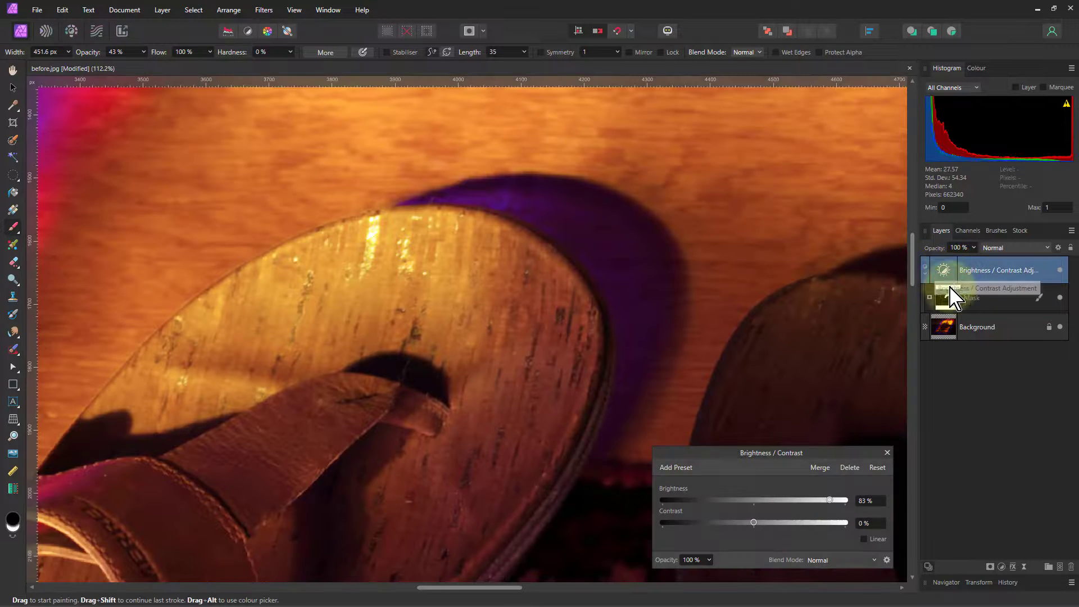
pyautogui.click(954, 306)
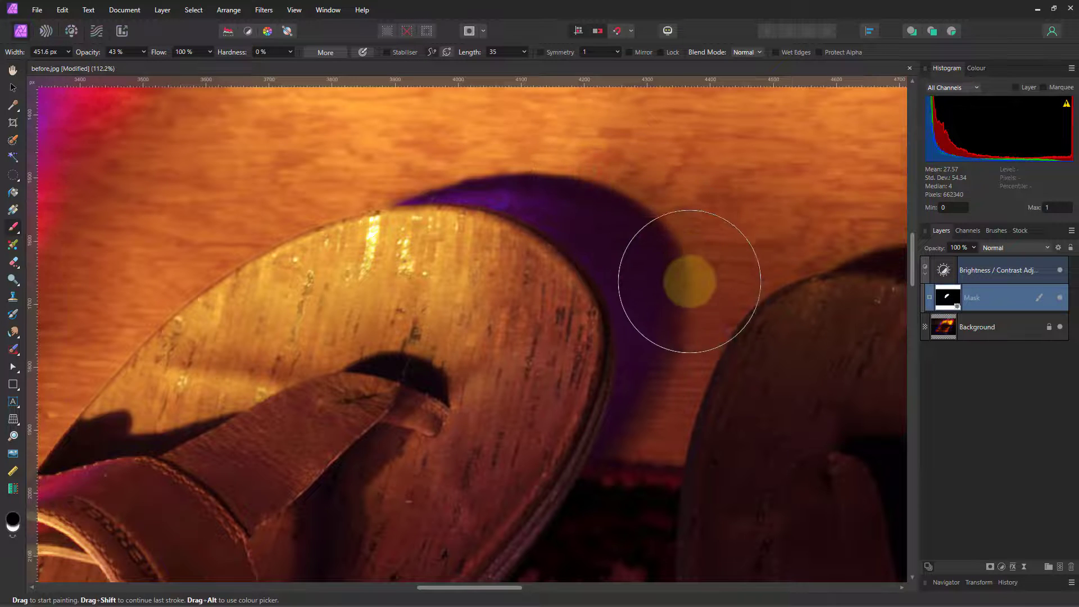
pyautogui.press('[')
pyautogui.press('[')
pyautogui.press('[')
pyautogui.press('[')
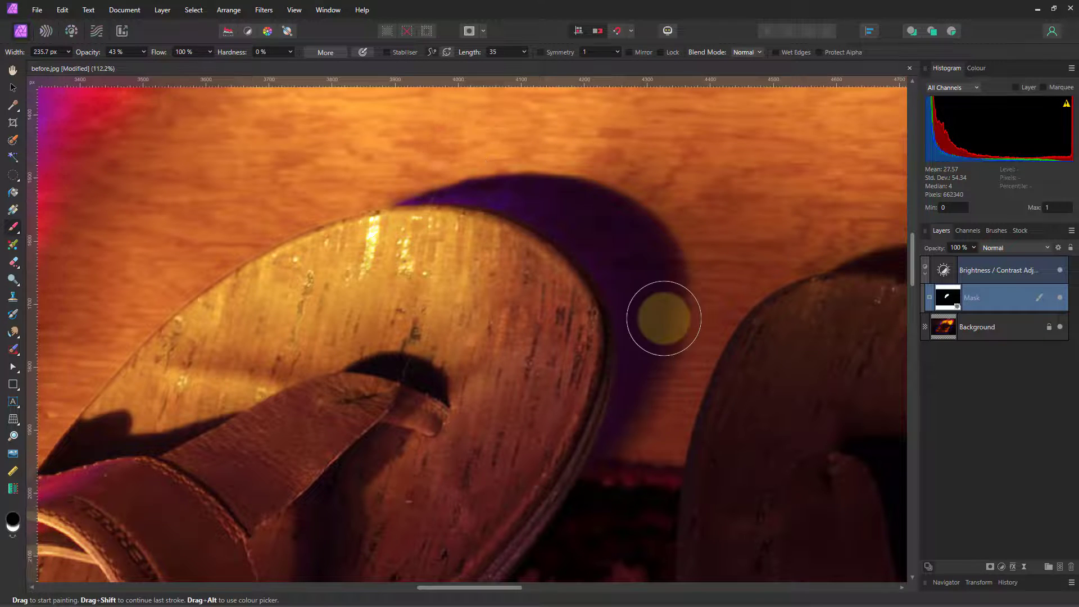
# Toggle the brightness adjustment off and on to compare, then fit the whole photo in view.
pyautogui.click(1059, 269)
pyautogui.click(1058, 270)
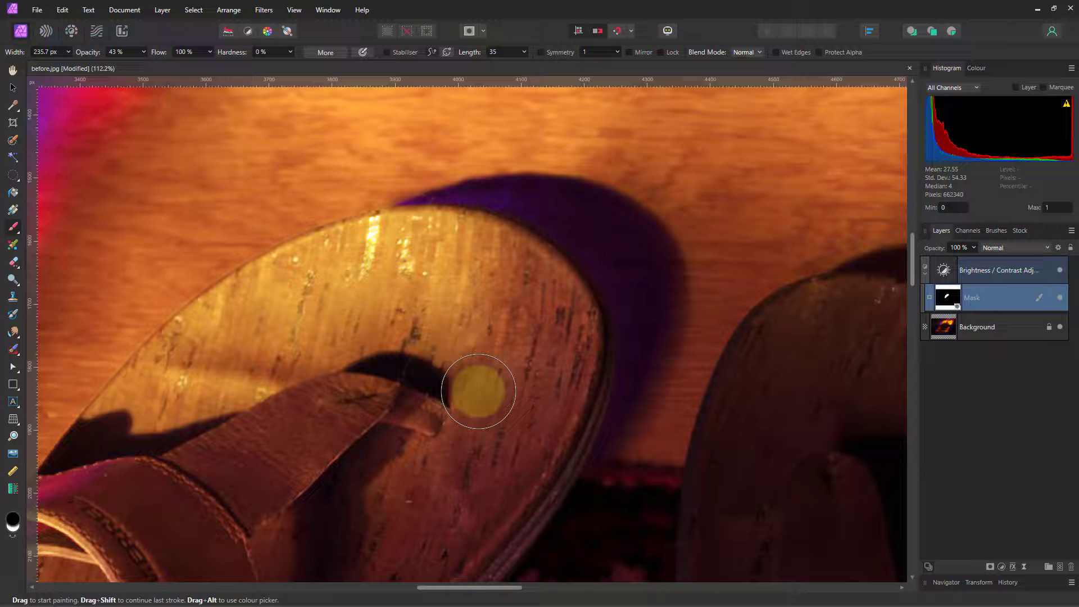
pyautogui.hotkey('ctrl', '0')
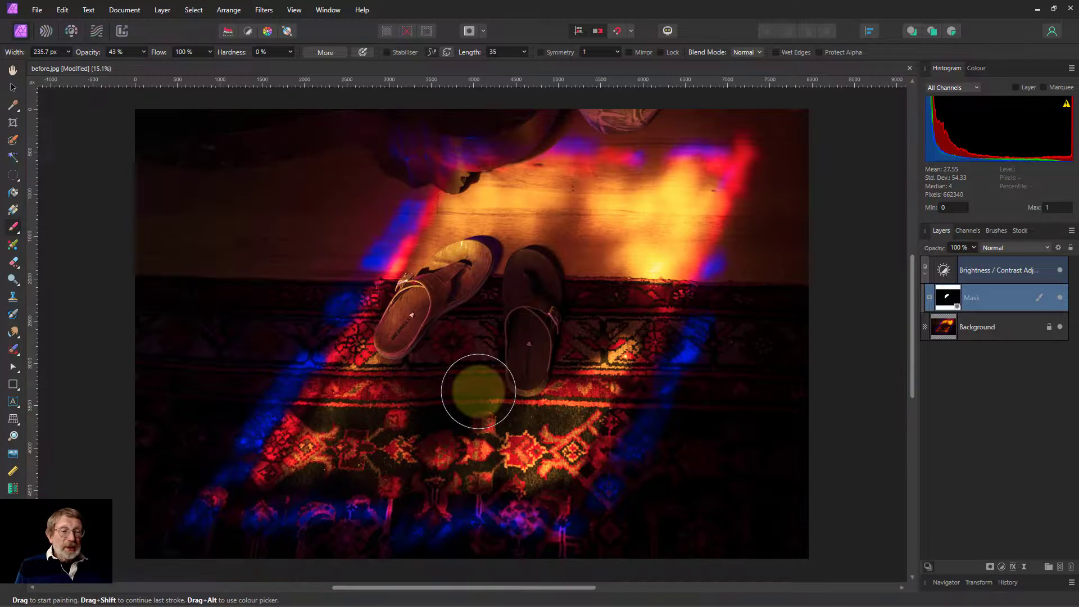